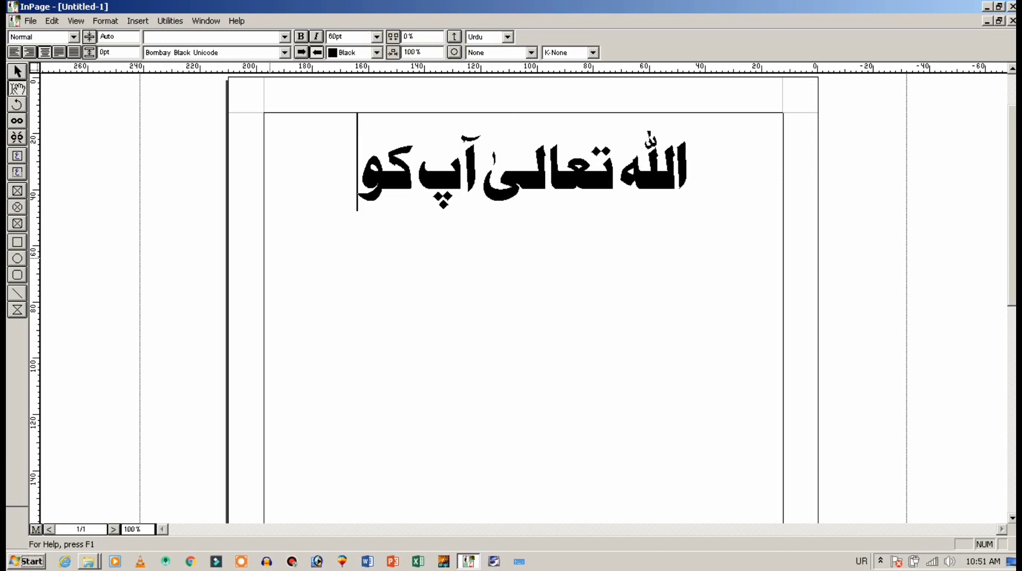
Step: Complete the Urdu sentence after کو by adding the text "سلامت رکھے۔ آمین"
type("سلام")
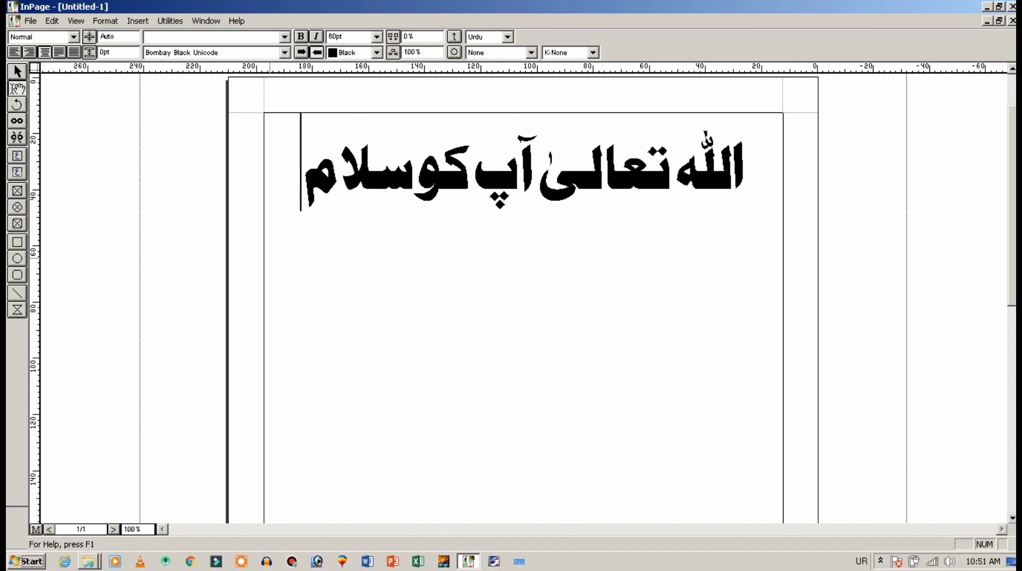
type("ت ا")
key("BackSpace")
type("ر")
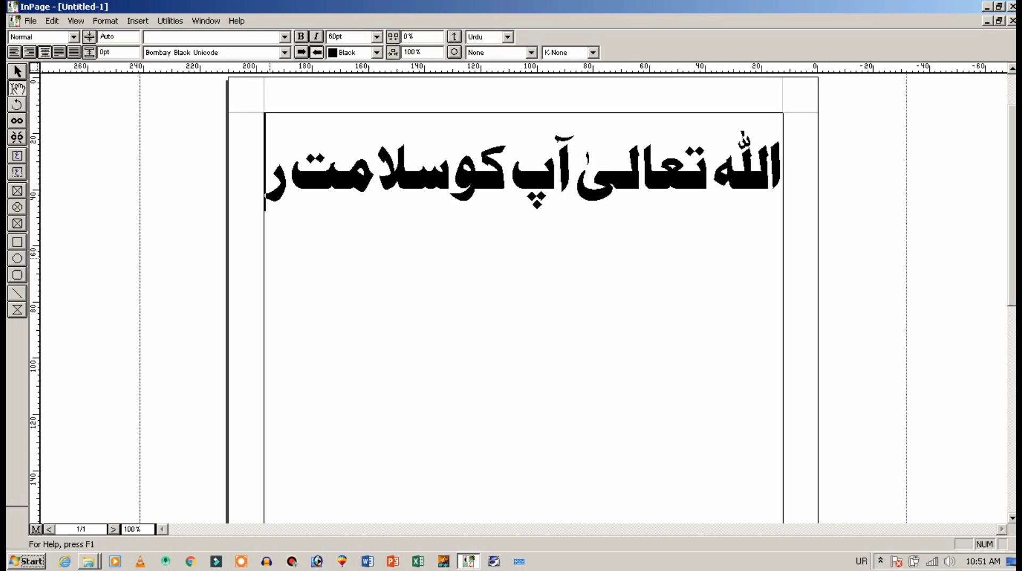
type("کھے۔")
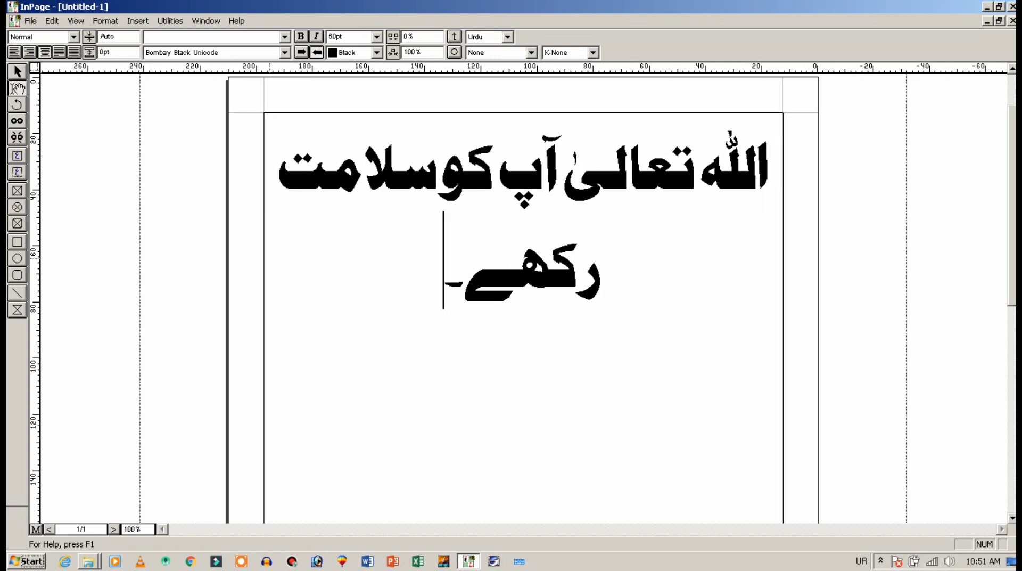
type(" آمین")
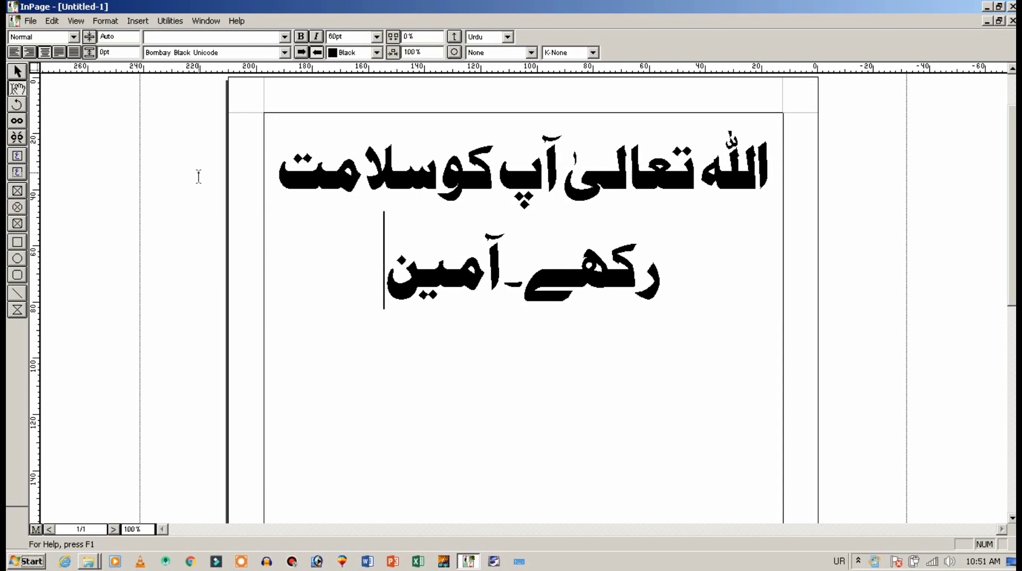
Step: Export page 1 as an EPS picture named salamat to the Desktop
left_click(30, 21)
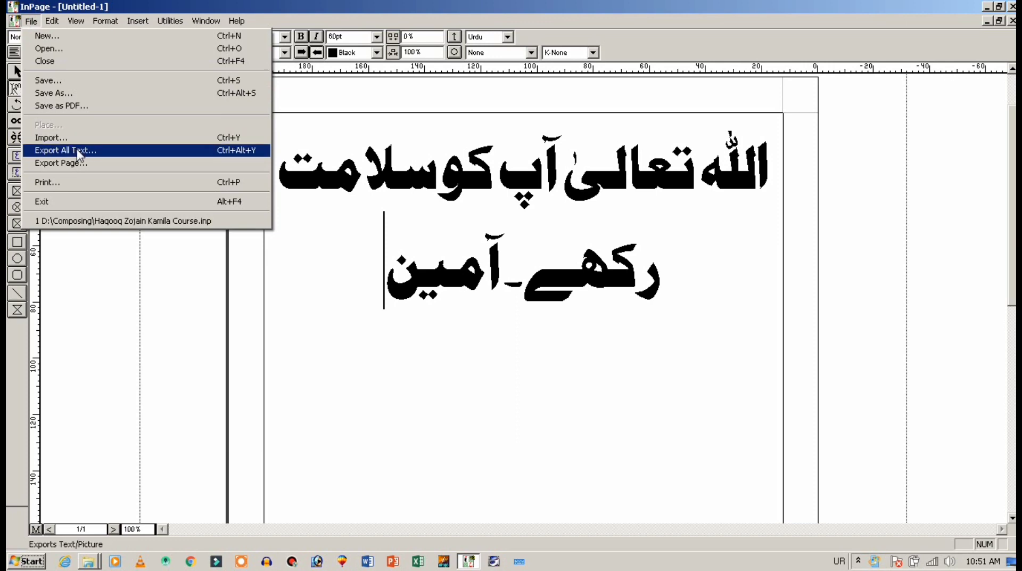
left_click(79, 164)
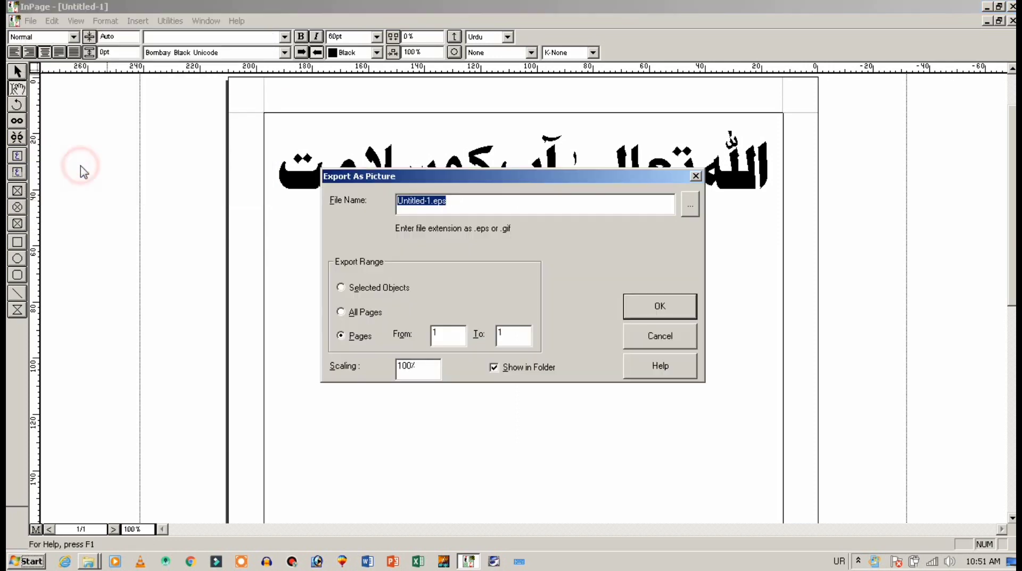
left_click(690, 205)
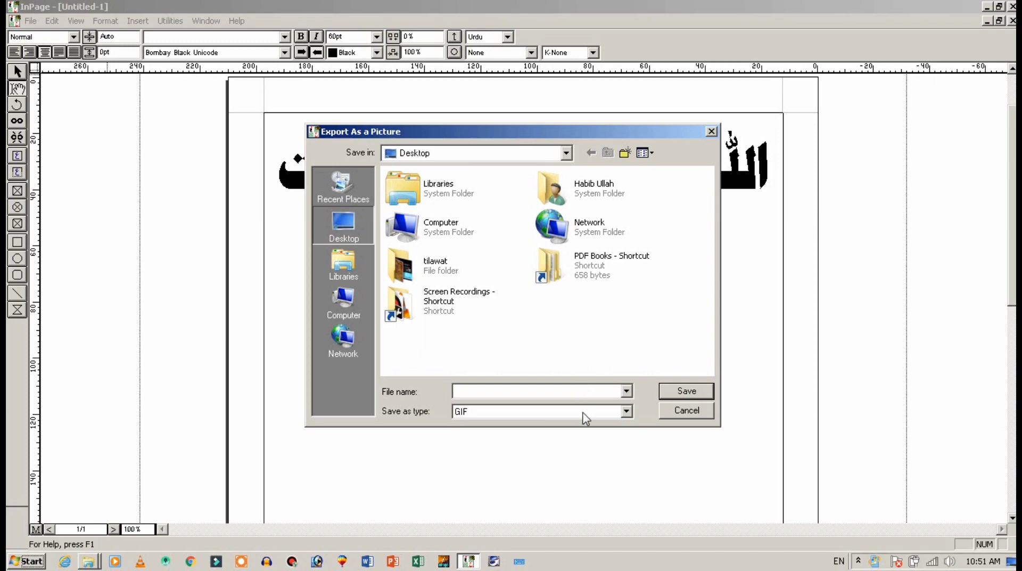
left_click(584, 411)
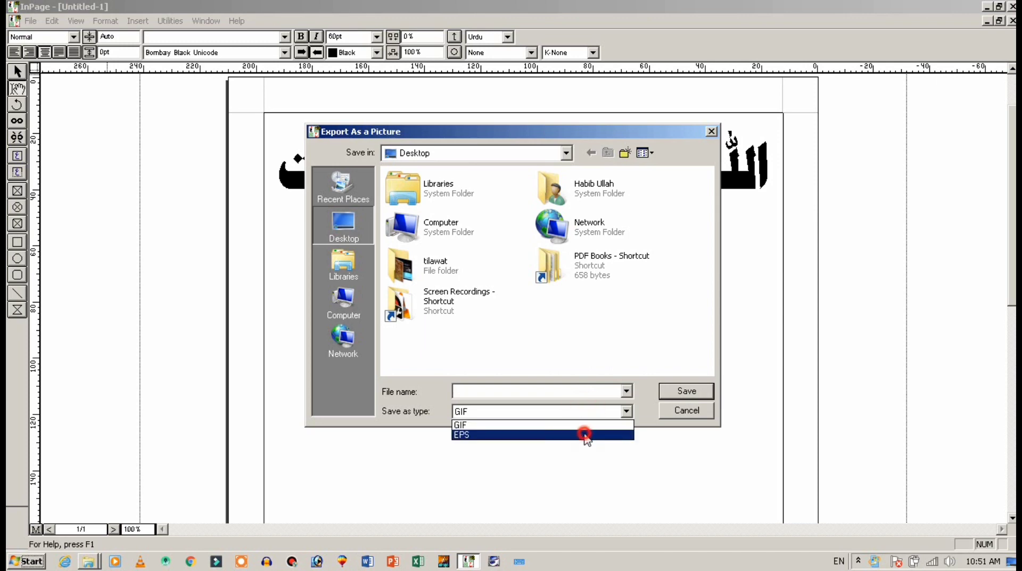
left_click(585, 435)
left_click(588, 391)
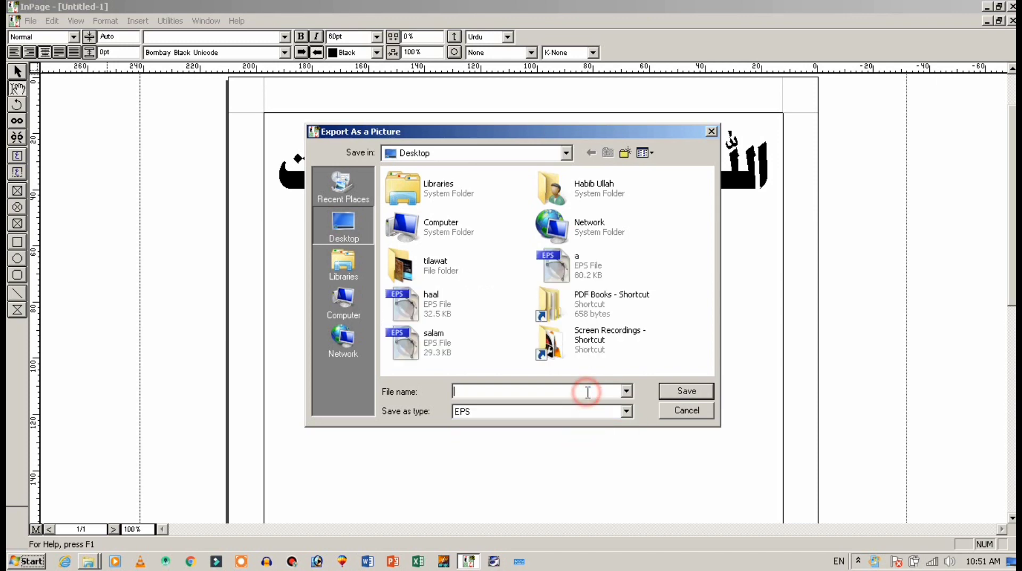
type("salamat")
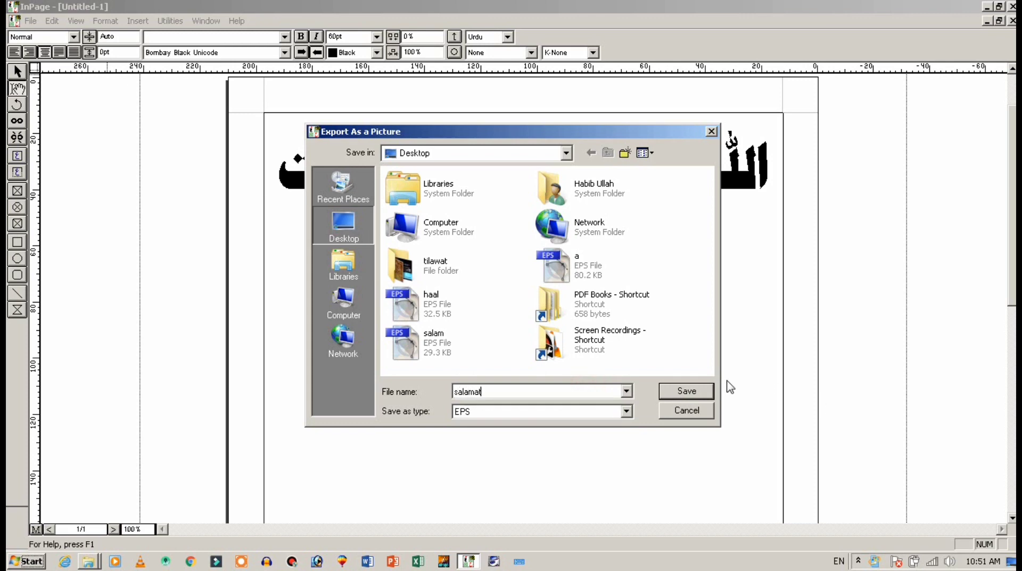
left_click(686, 390)
left_click(641, 307)
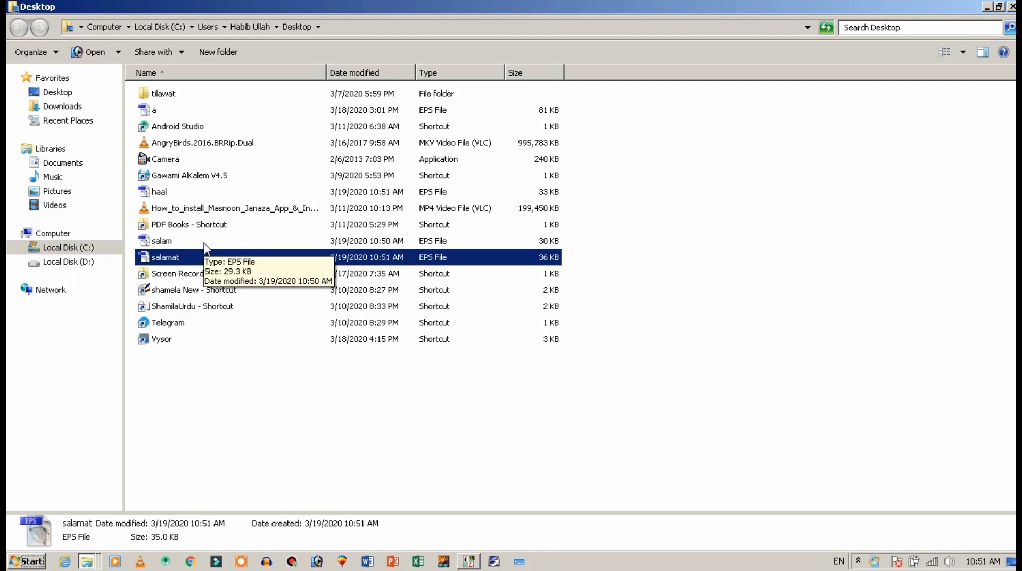
Step: Open the exported salamat EPS file in Photoshop, skipping the update check and rasterizing at 72 pixels/inch in CMYK Color
double_click(177, 259)
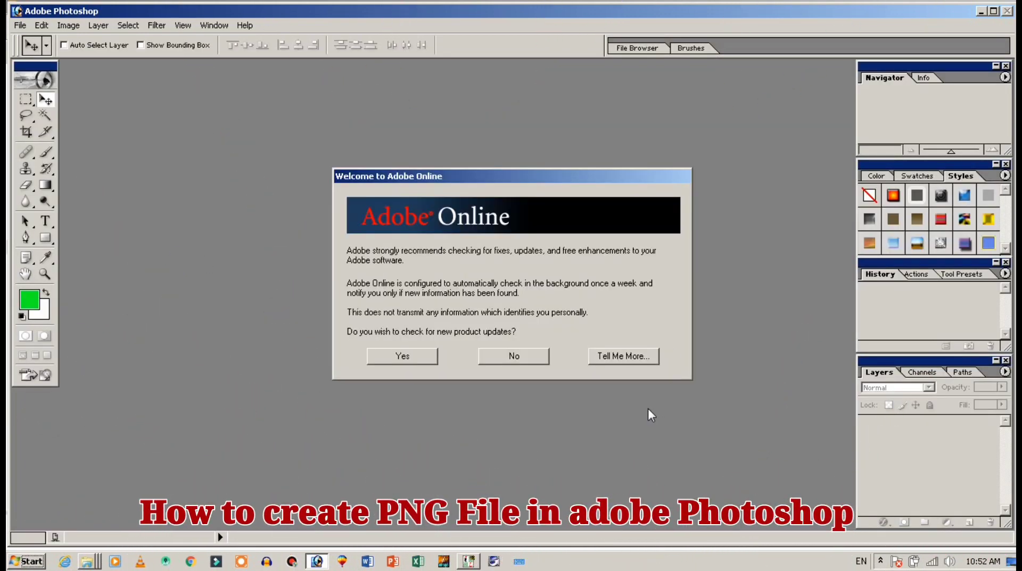
left_click(532, 357)
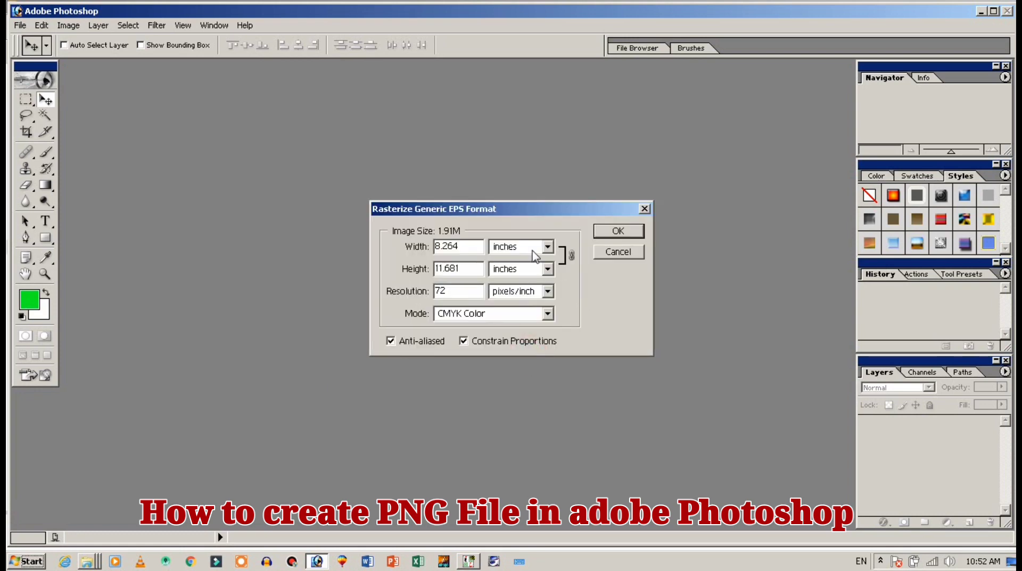
left_click(603, 235)
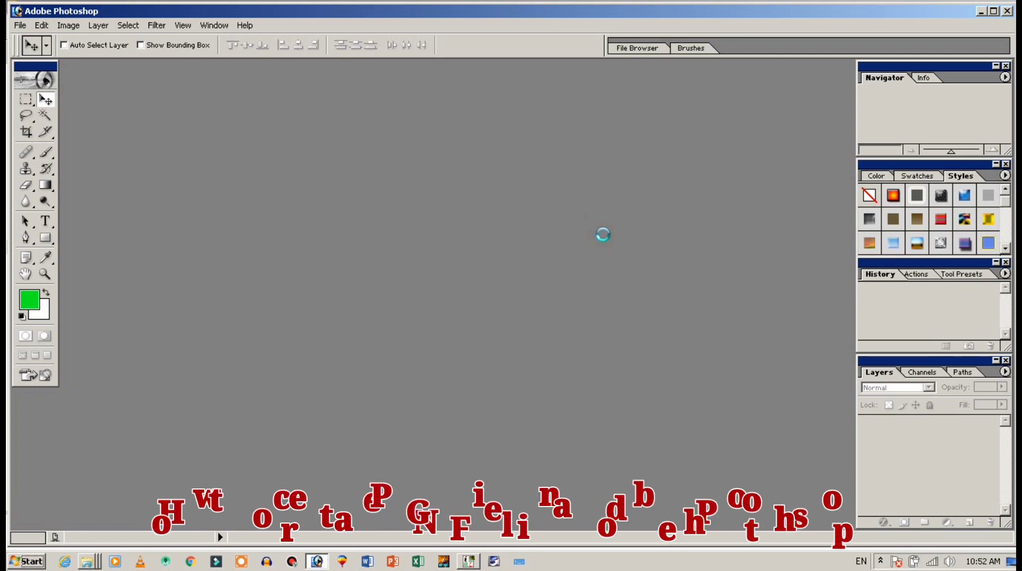
Step: Open the salam and haal EPS files from the Desktop at 72 pixels/inch in CMYK Color, and bring salam.eps to the front
key("alt+Tab")
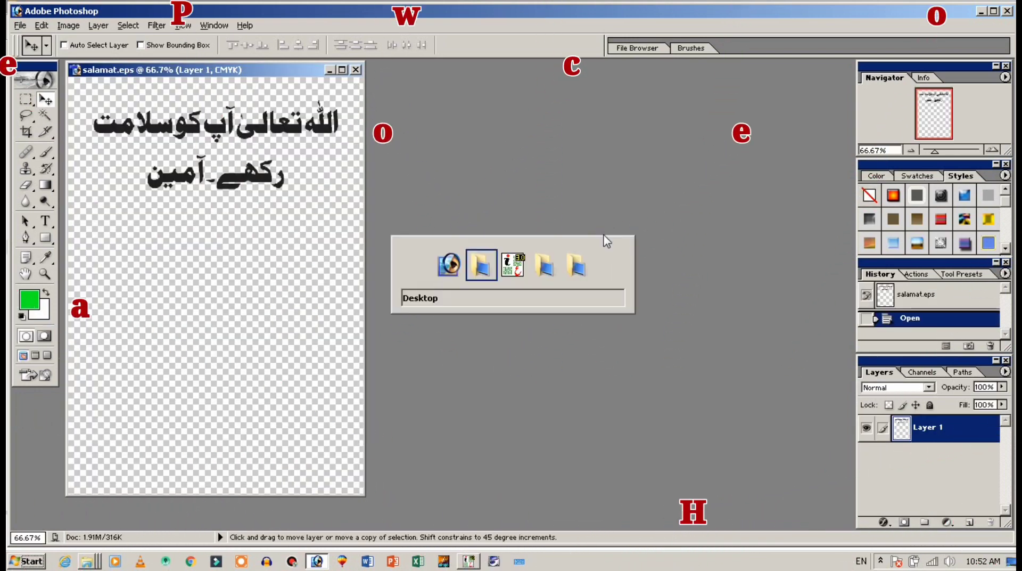
double_click(170, 241)
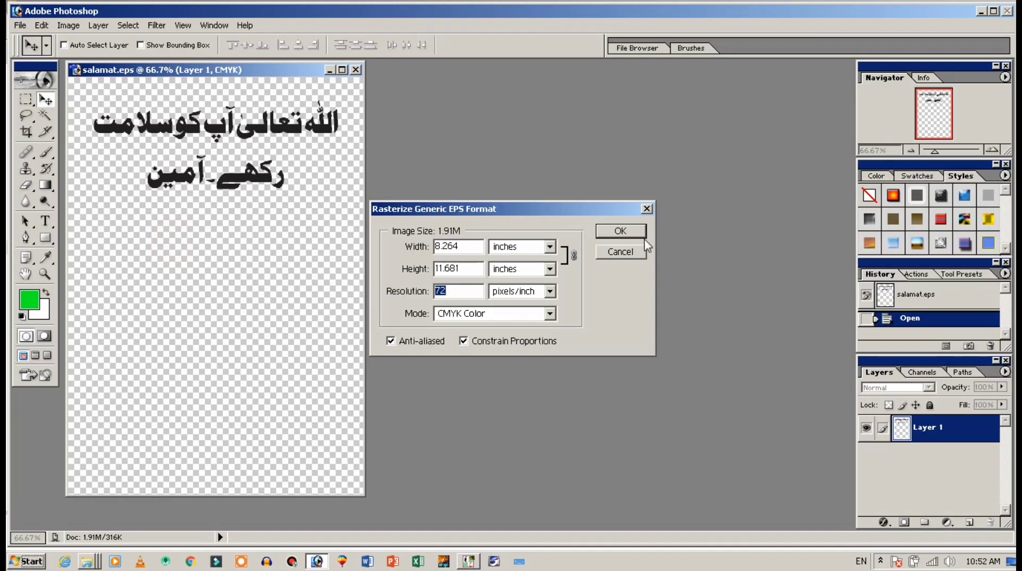
left_click(637, 228)
key("alt+Tab")
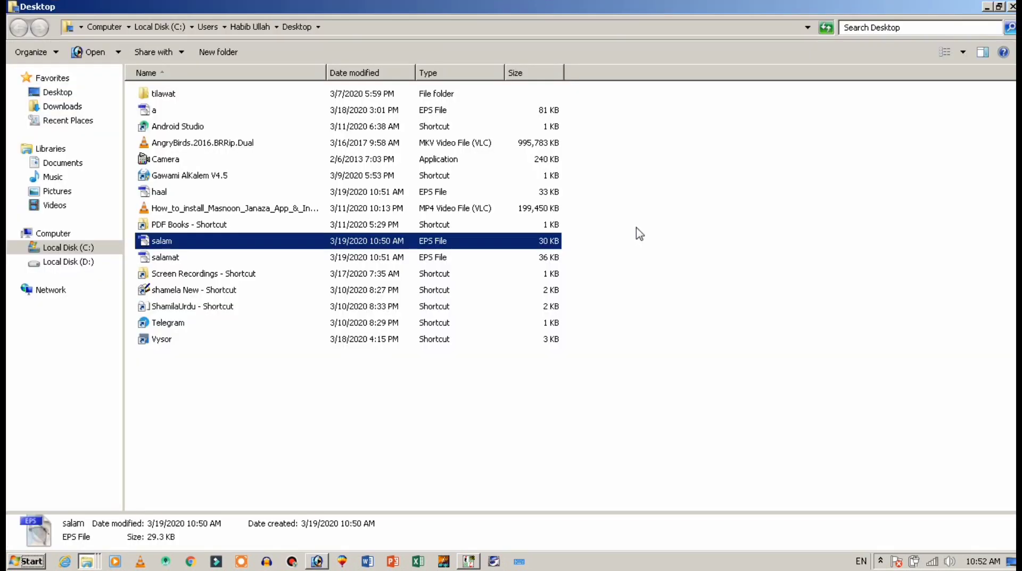
double_click(165, 192)
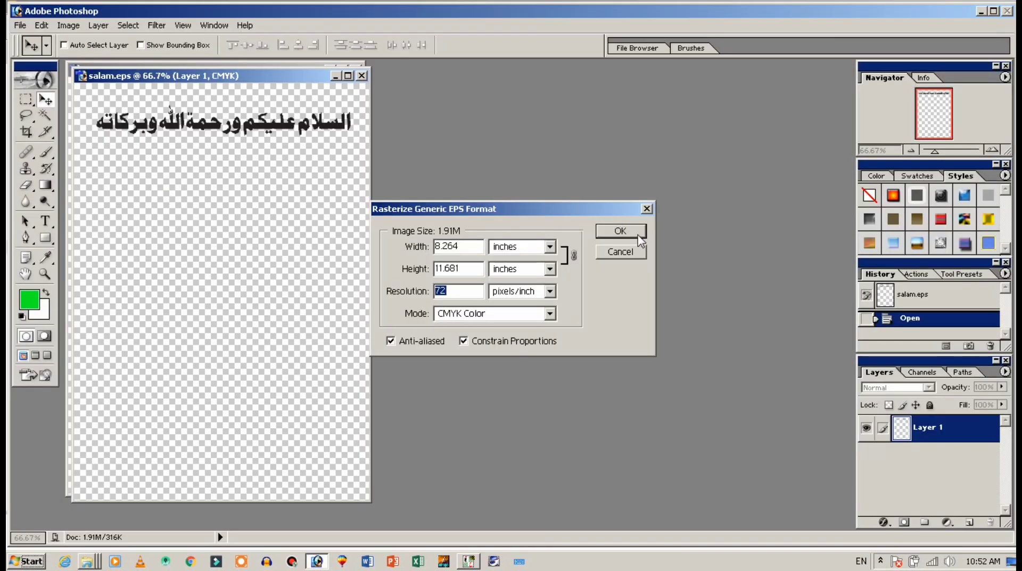
left_click(638, 234)
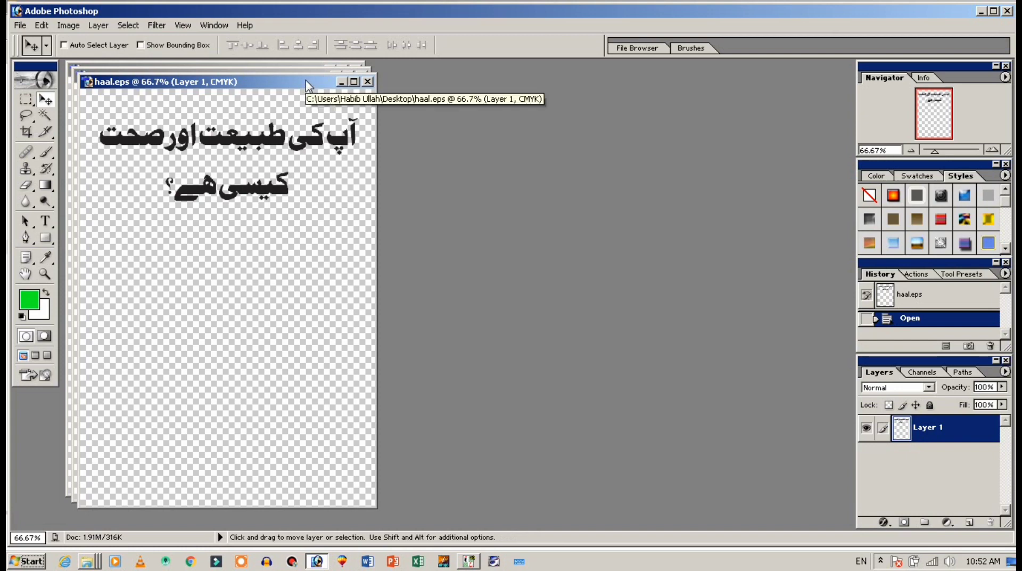
left_click_drag(305, 80, 353, 82)
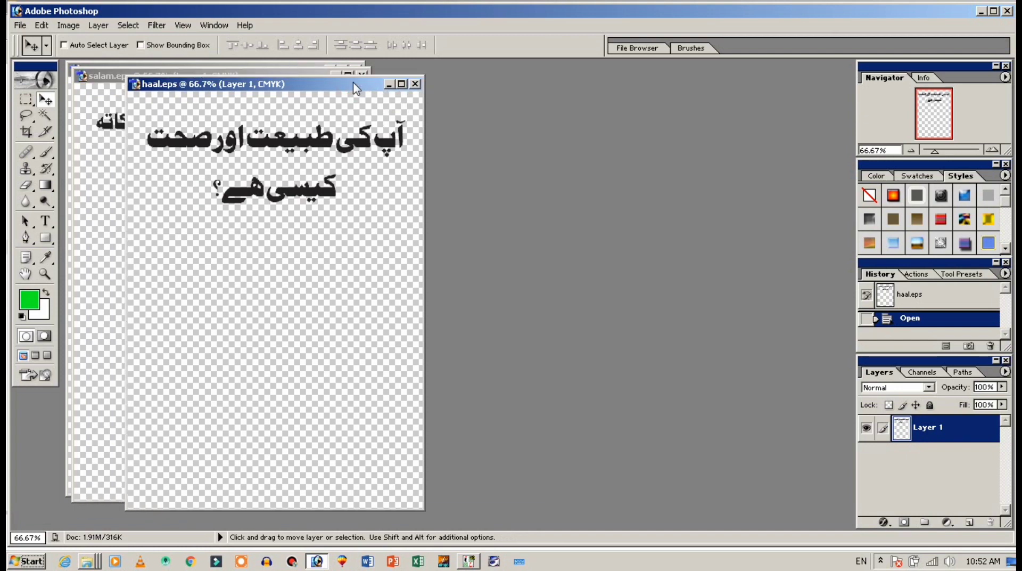
left_click(117, 78)
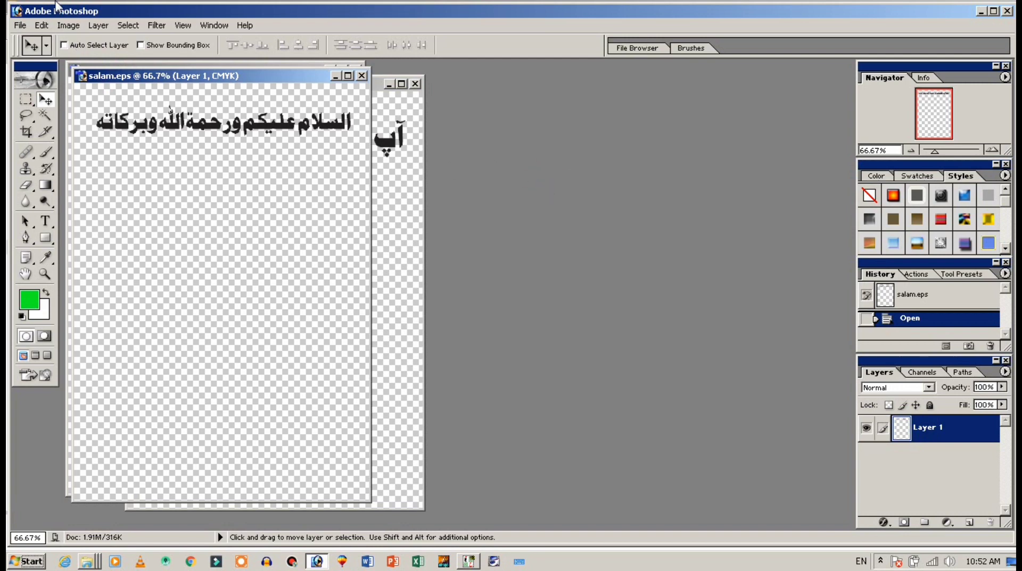
left_click(20, 25)
left_click(33, 41)
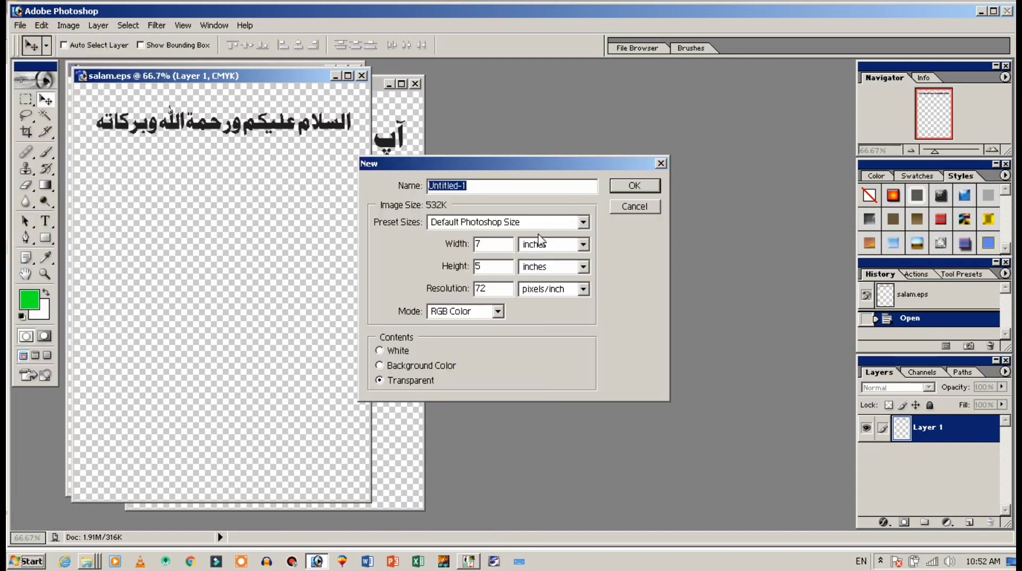
left_click(614, 190)
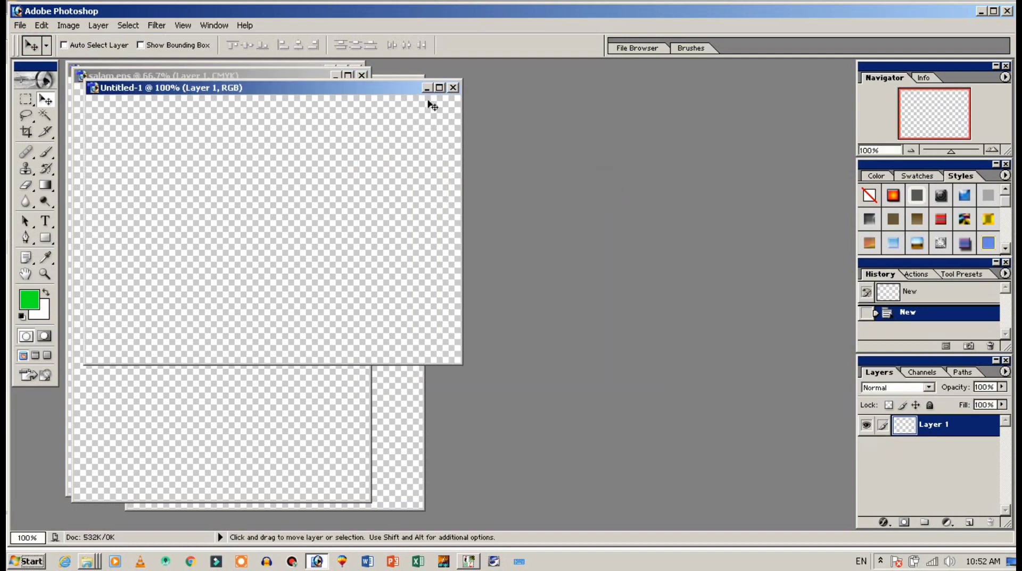
left_click(453, 87)
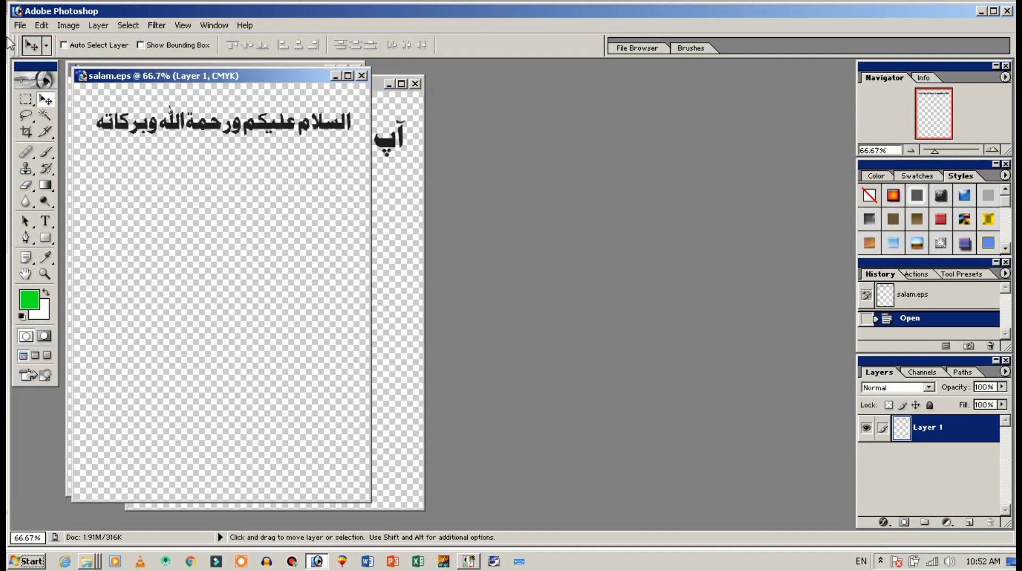
Step: Create a 7 × 5 inch, 72 pixels/inch RGB document with transparent contents and place its window beside salam.eps
left_click(20, 25)
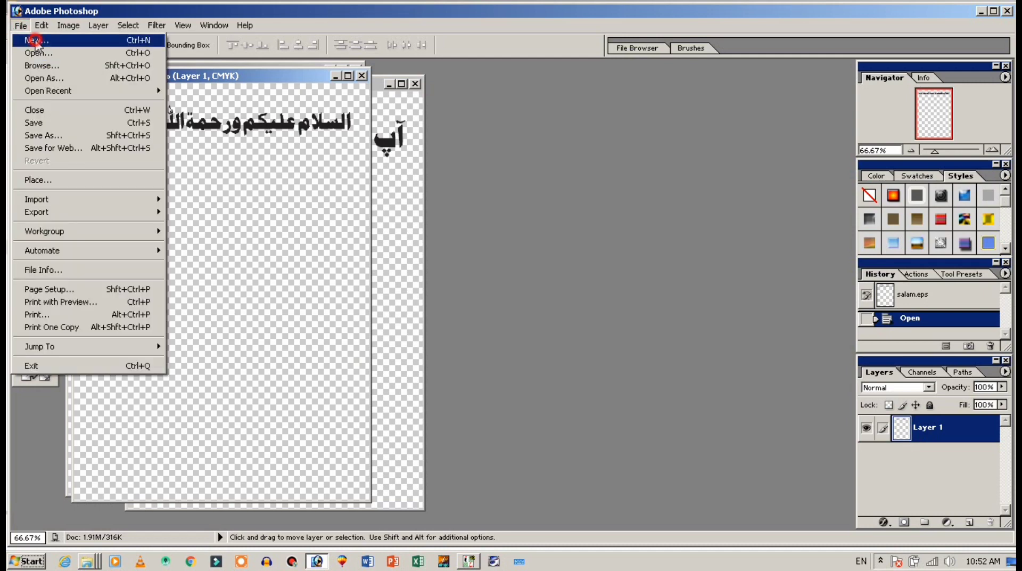
left_click(35, 40)
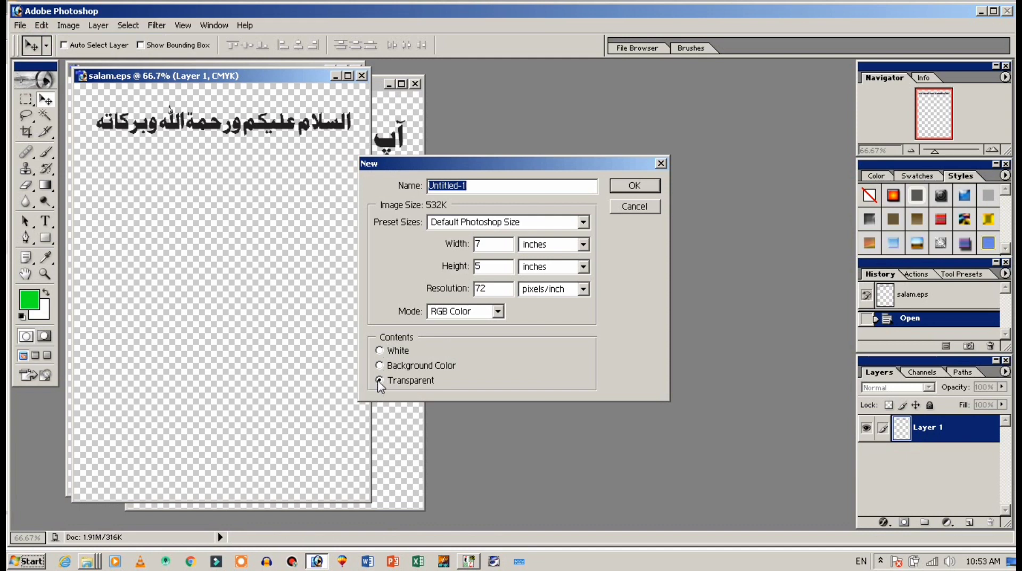
left_click(379, 350)
left_click(380, 365)
left_click(378, 380)
left_click(635, 186)
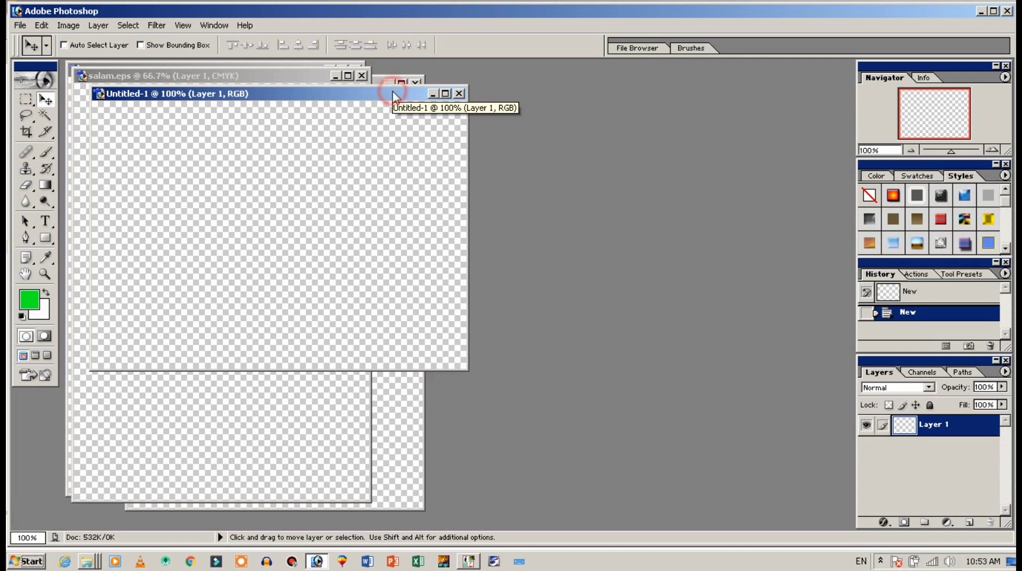
left_click_drag(393, 92, 707, 129)
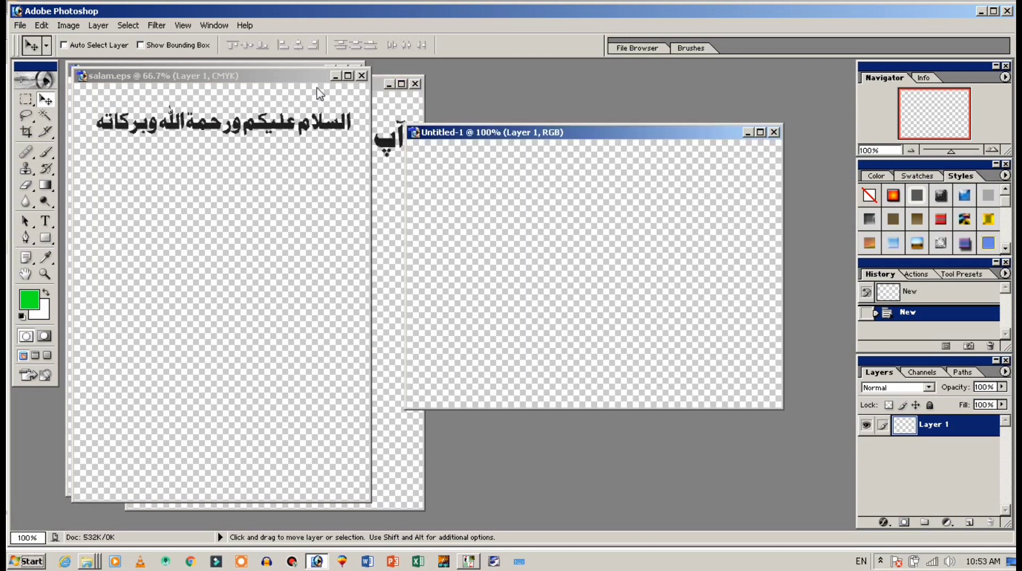
Step: Copy the greeting text layer from salam.eps into the upper part of the new transparent document
left_click(287, 75)
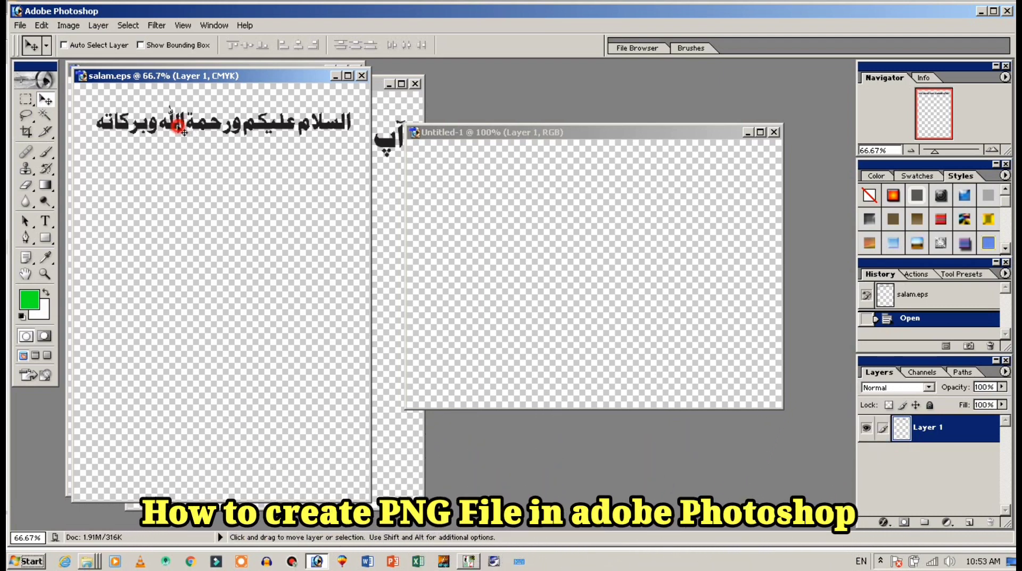
left_click_drag(183, 128, 529, 204)
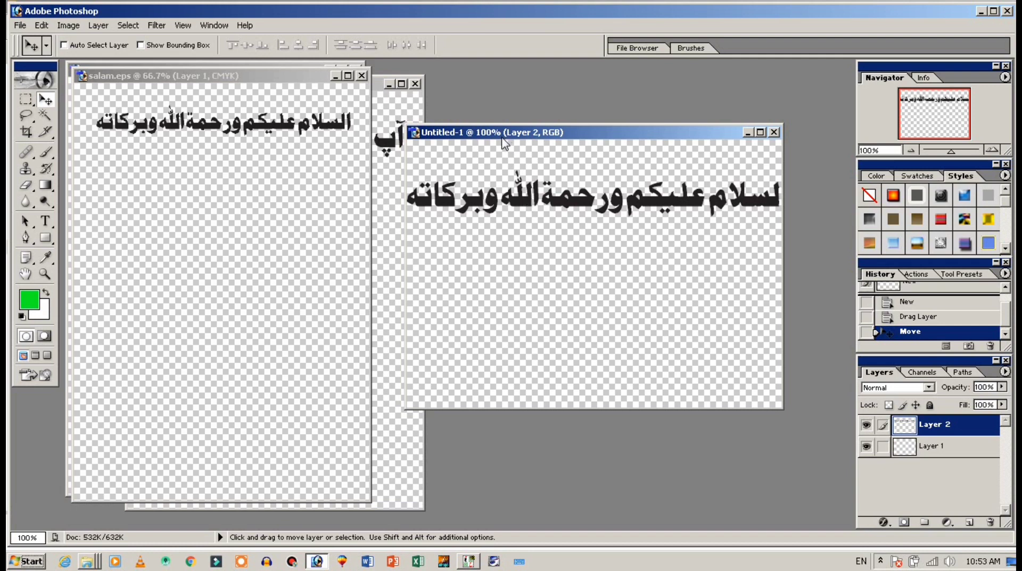
left_click_drag(498, 132, 503, 158)
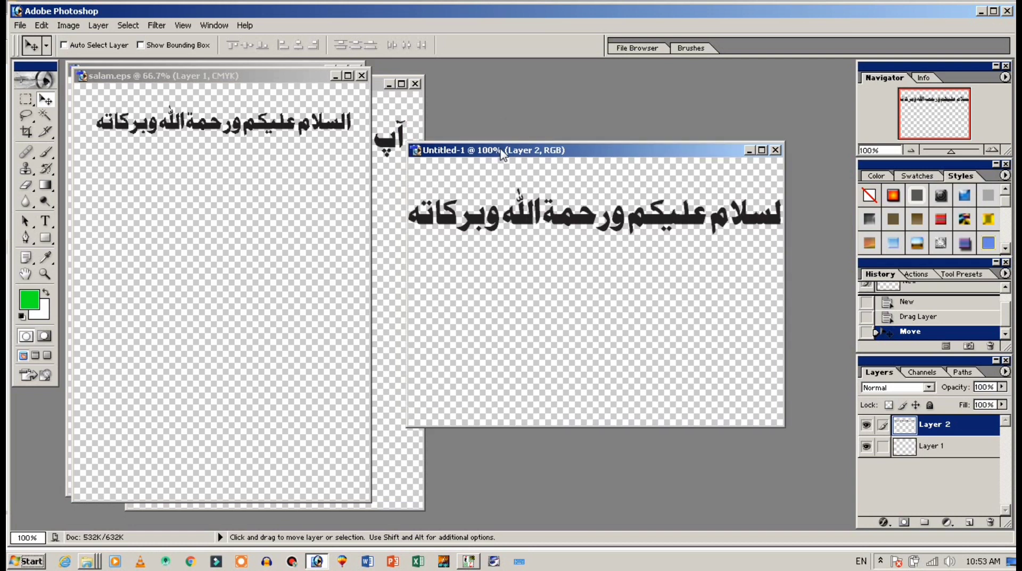
Step: Scale the greeting text in the transparent document to 93.2% width and 104.7% height so the whole line fits the canvas
left_click(224, 132)
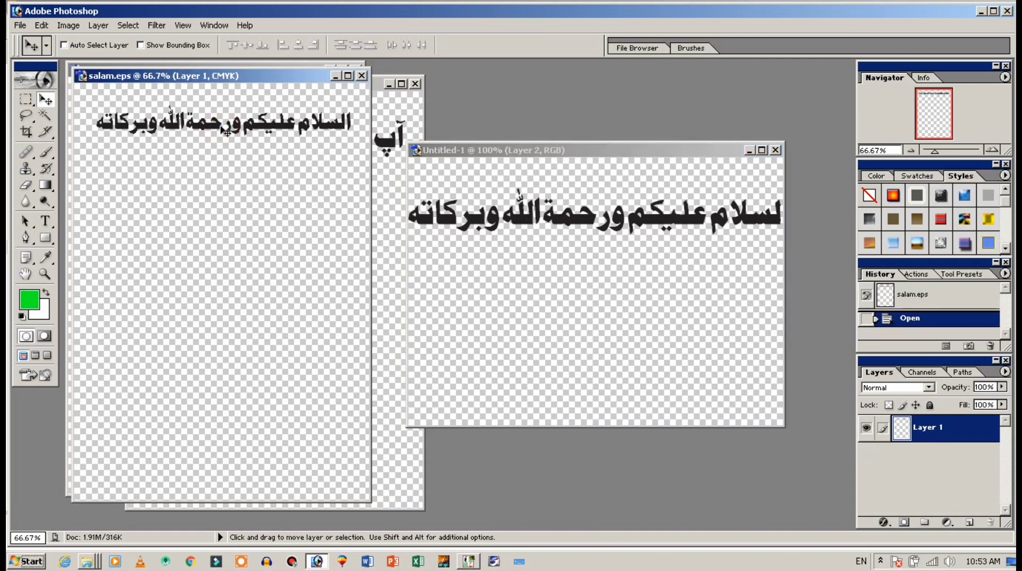
left_click(507, 151)
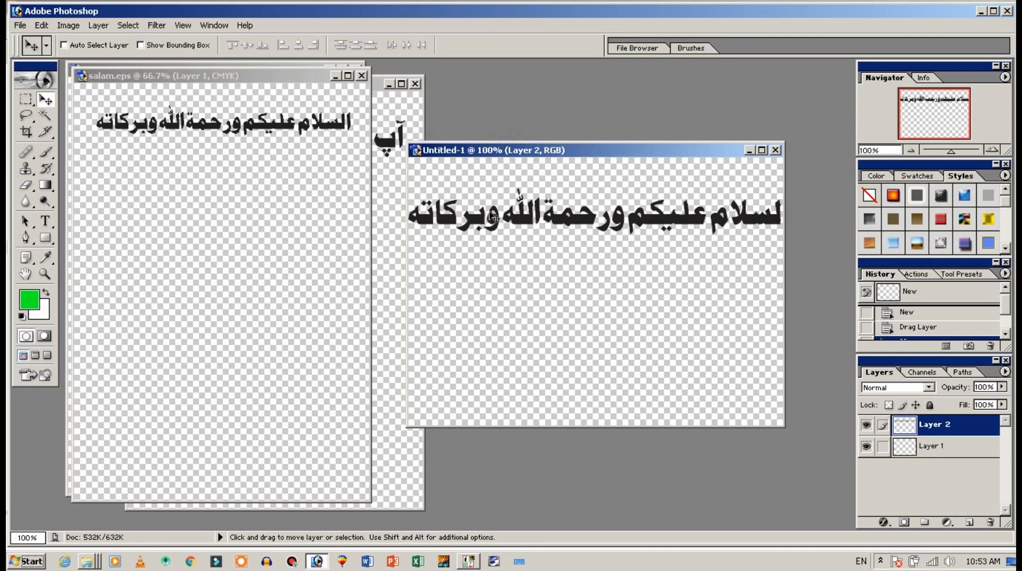
key("ctrl+t")
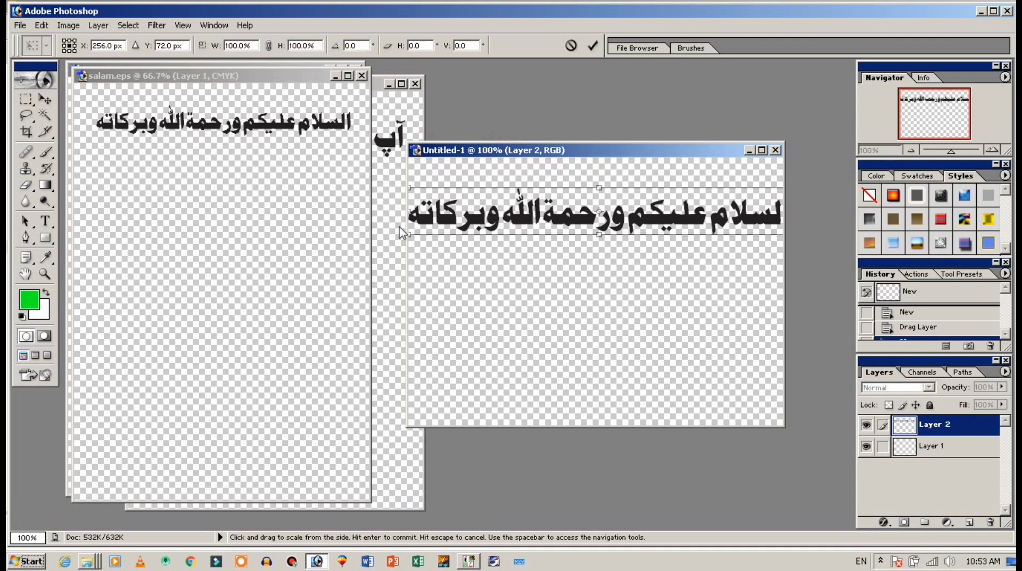
mouse_move(409, 235)
left_mouse_down()
mouse_move(439, 238)
mouse_move(456, 220)
mouse_move(420, 238)
left_mouse_up()
left_click(471, 219)
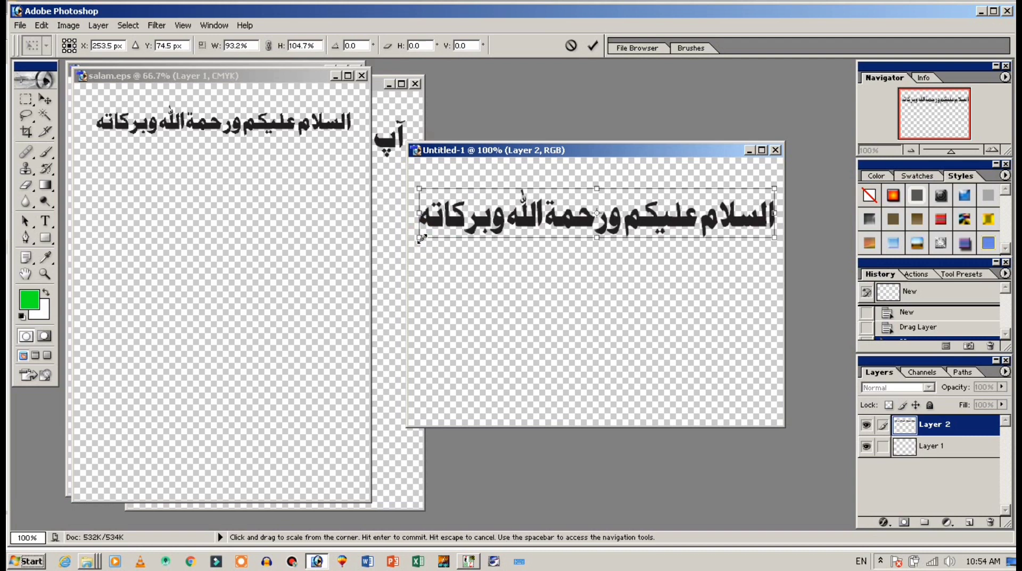
key("Return")
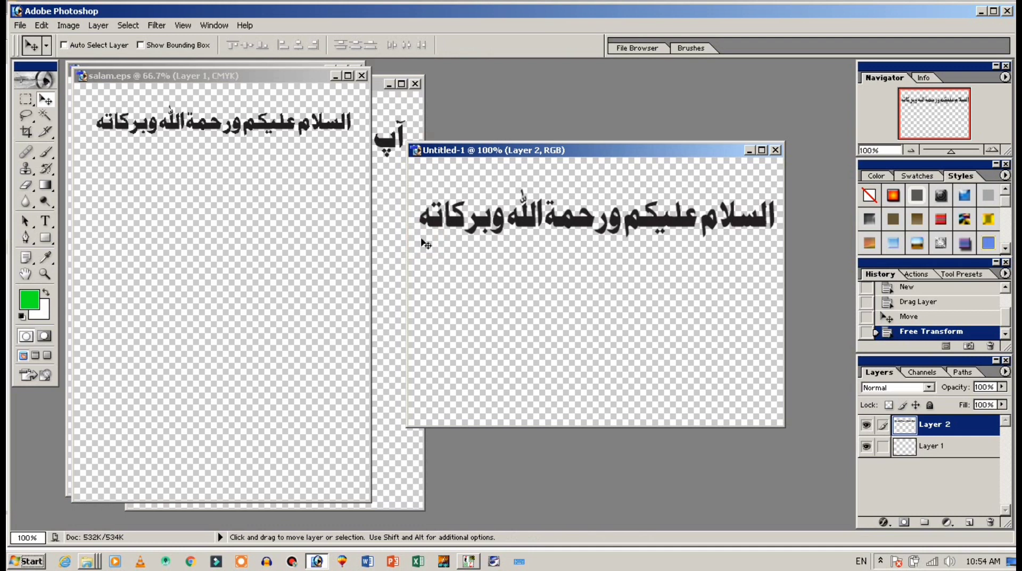
Step: Copy the haal.eps text into the transparent document, scale it to 92.1% width and 93.5% height, and place it directly below the greeting
left_click(382, 120)
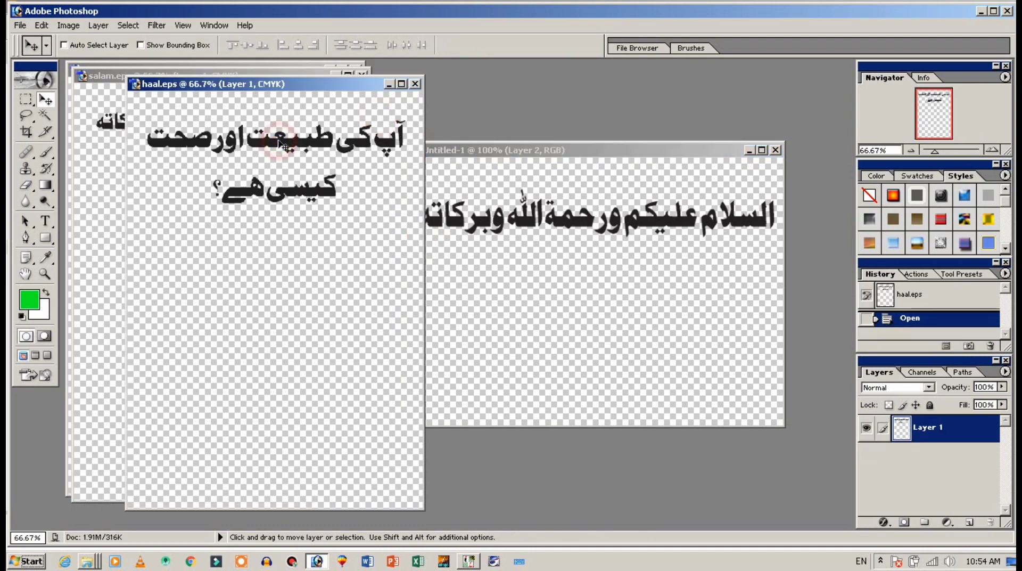
left_click_drag(283, 145, 599, 294)
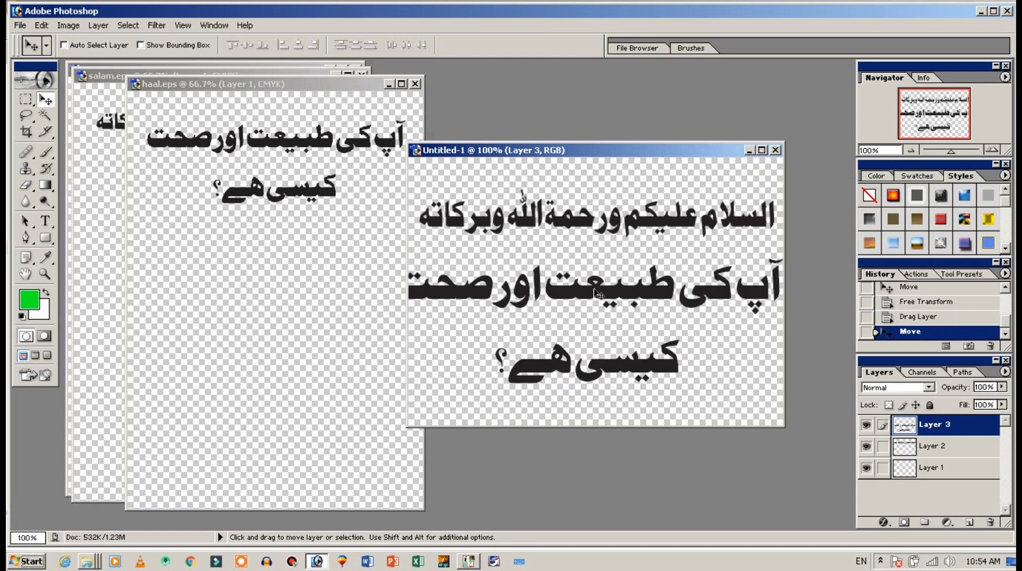
key("ctrl+t")
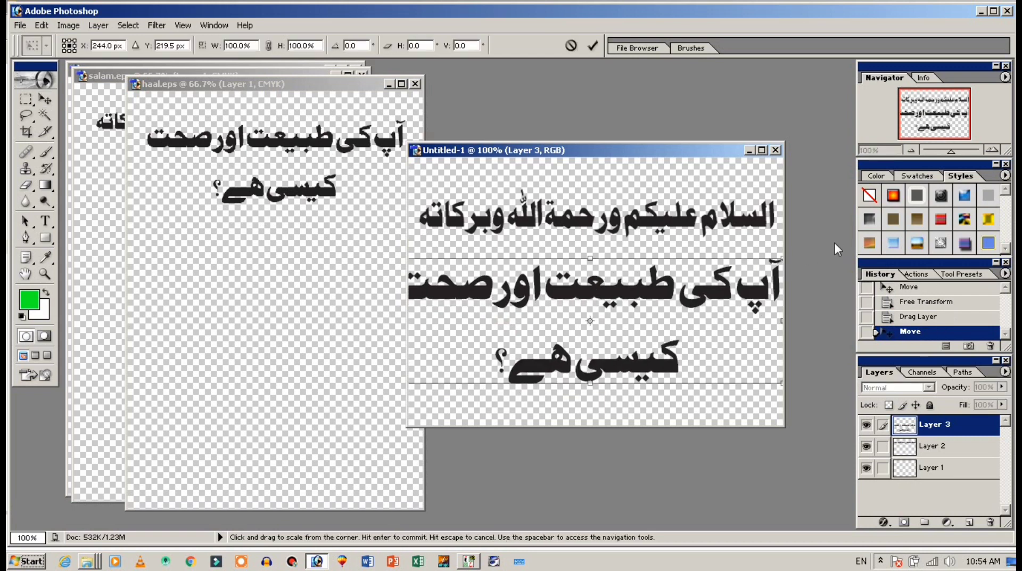
left_click_drag(776, 261, 728, 276)
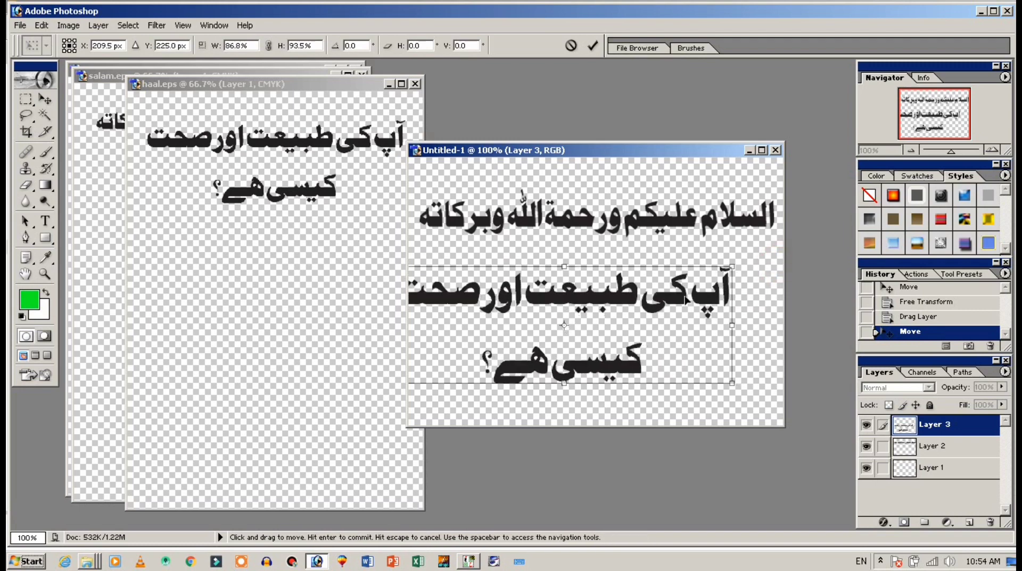
left_click_drag(684, 298, 705, 289)
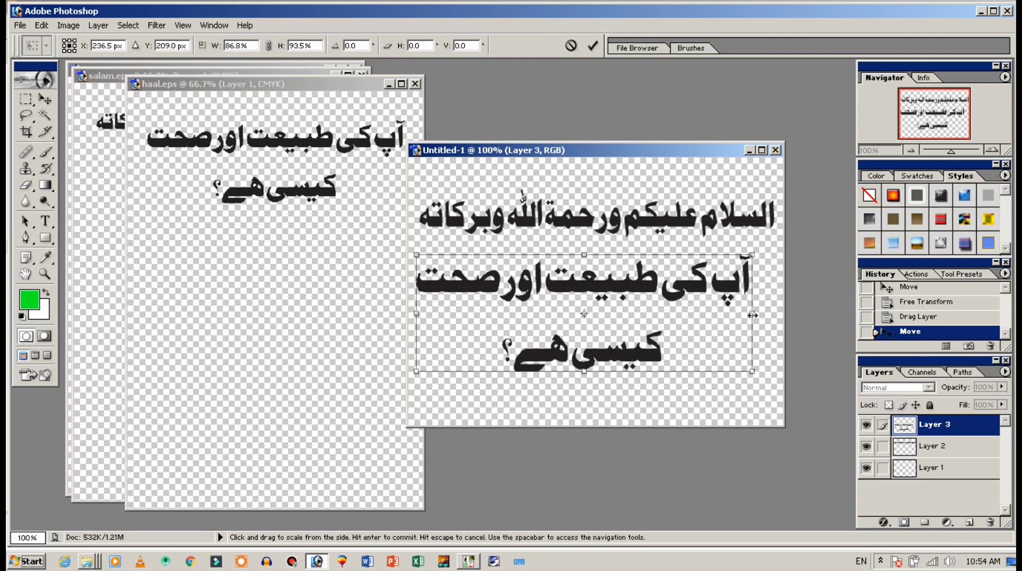
mouse_move(754, 314)
left_mouse_down()
mouse_move(783, 315)
mouse_move(773, 314)
left_mouse_up()
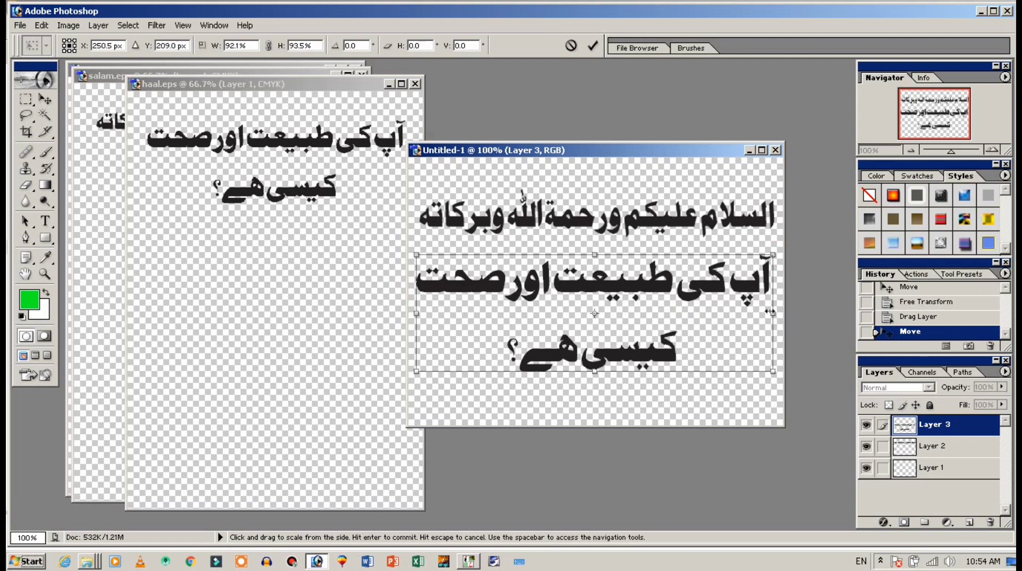
left_click_drag(634, 290, 636, 273)
key("Return")
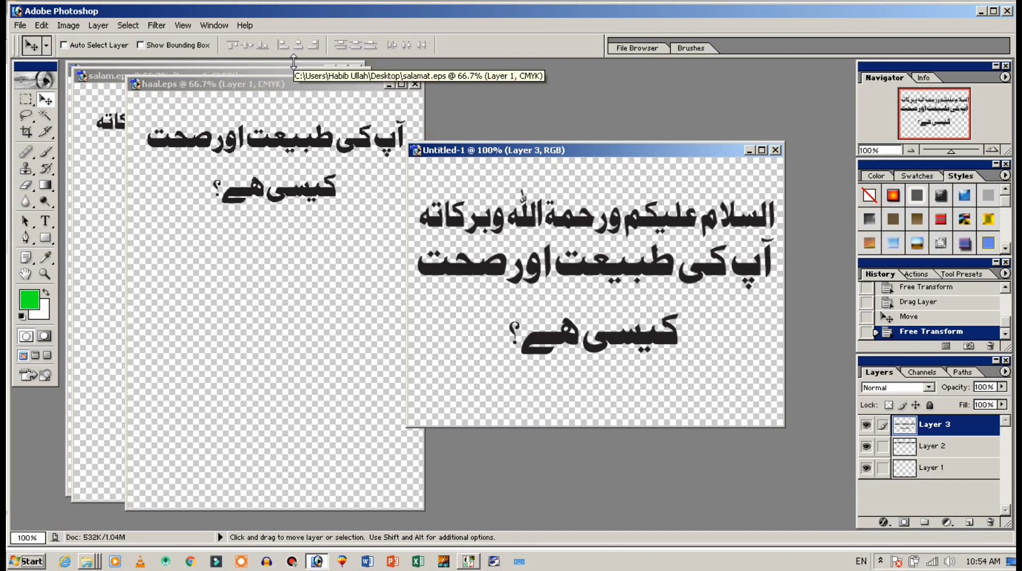
Step: Move the haal.eps and salam.eps windows aside and copy the salamat.eps text into the lower part of the transparent document
left_click(294, 86)
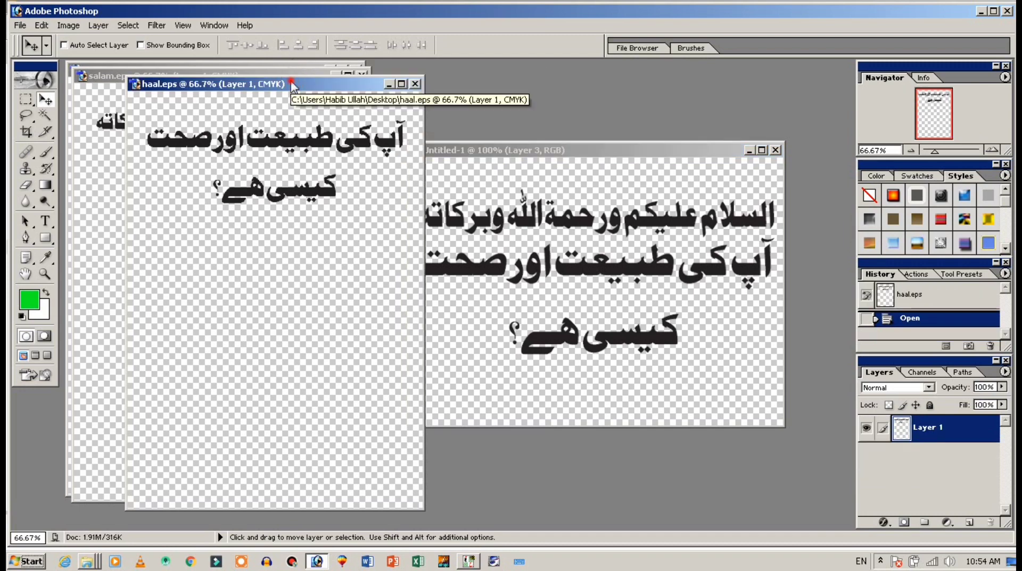
left_click_drag(294, 86, 265, 132)
left_click(273, 75)
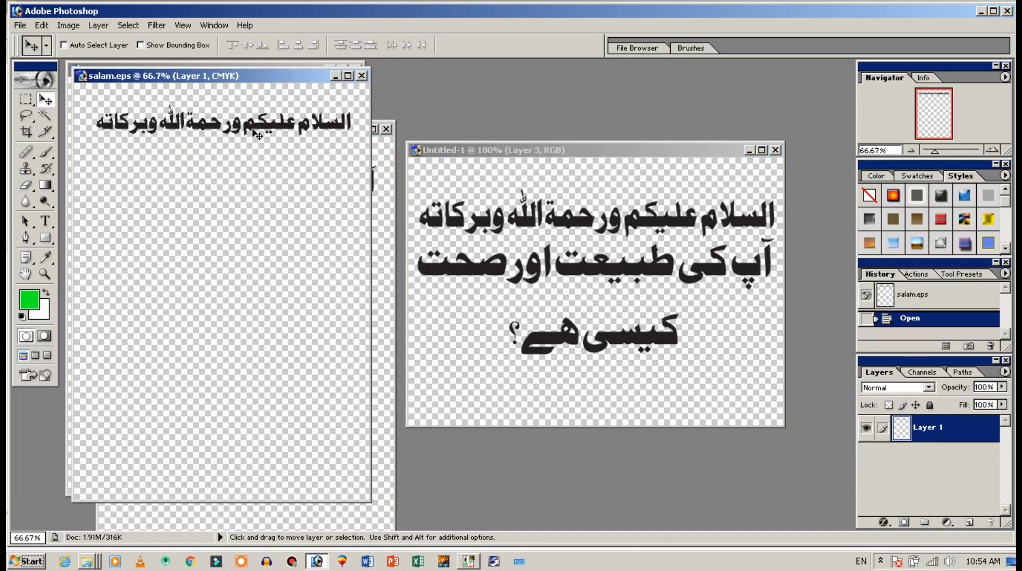
left_click_drag(250, 75, 237, 116)
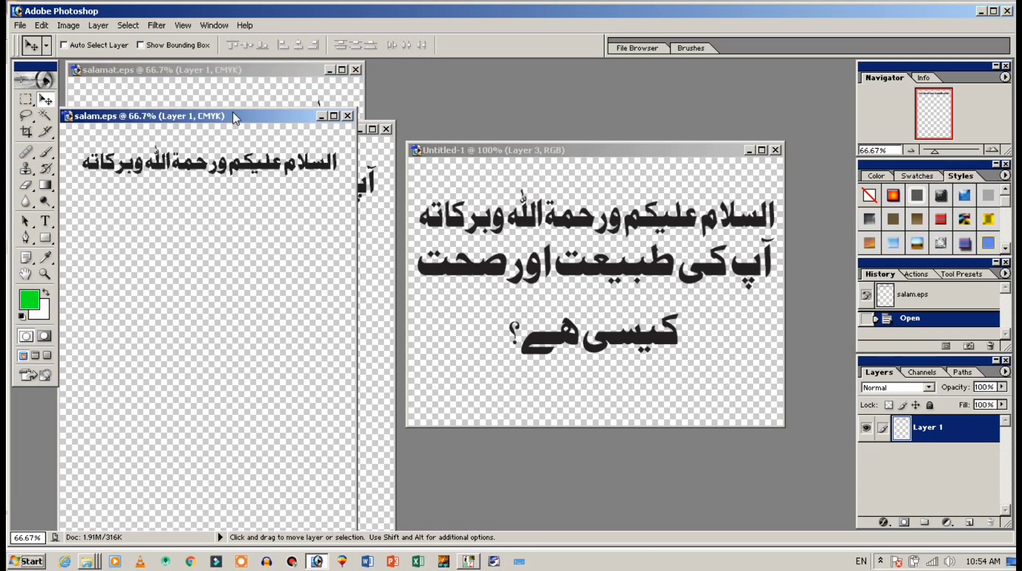
left_click(237, 75)
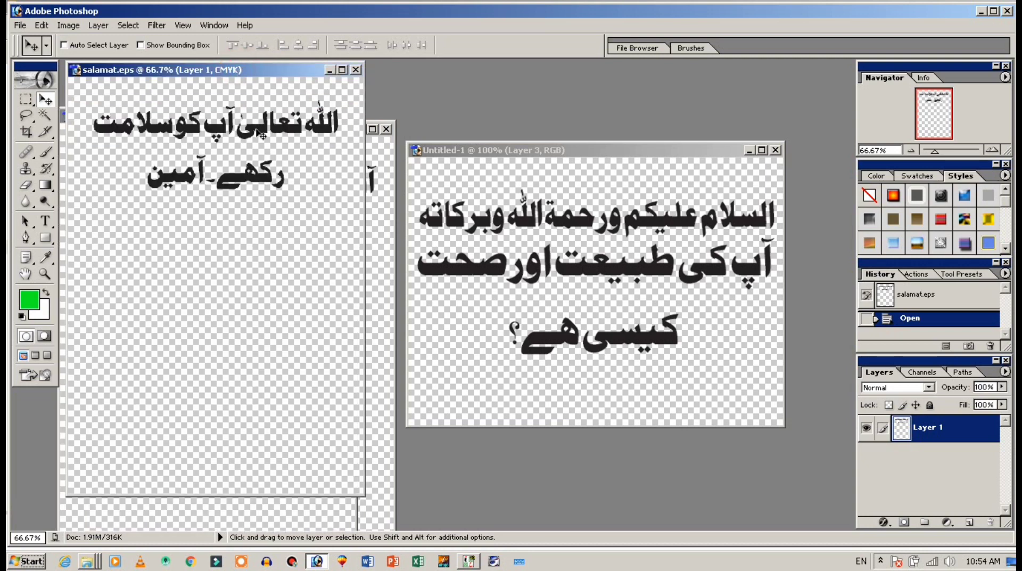
left_click_drag(259, 133, 651, 345)
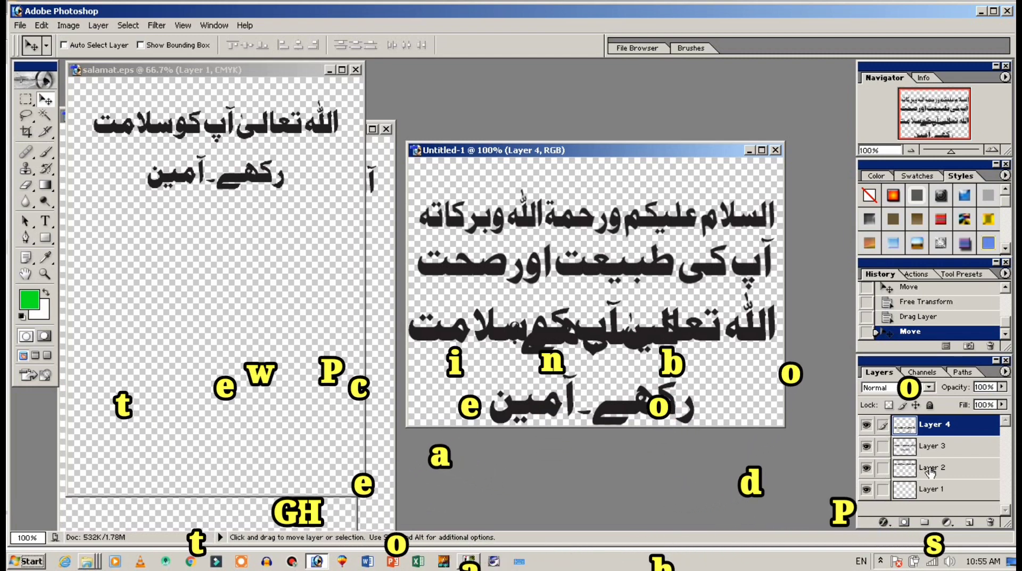
Step: Move the greeting on Layer 2 and the question text on Layer 3 higher on the canvas
left_click(899, 468)
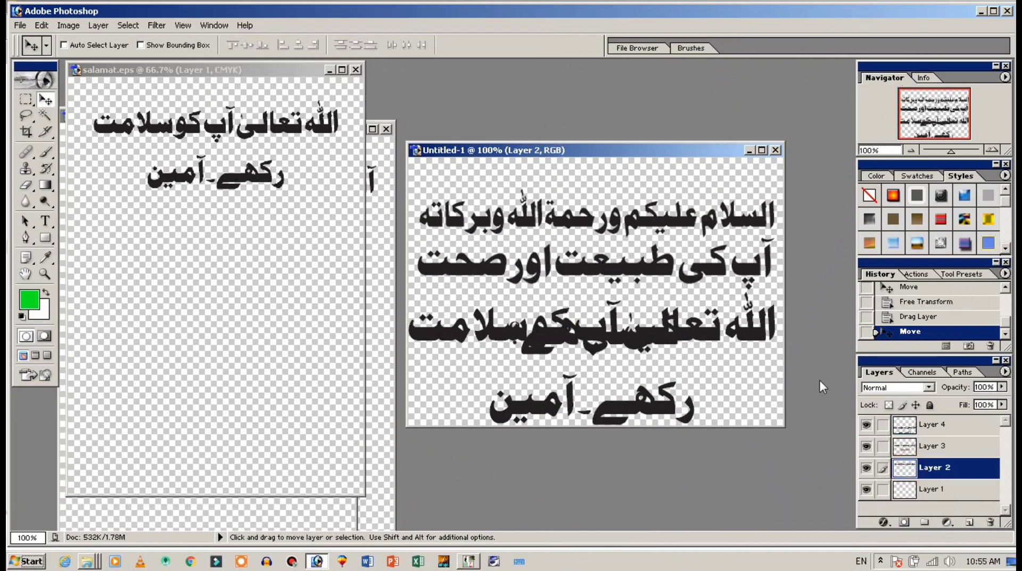
mouse_move(675, 221)
left_mouse_down()
mouse_move(672, 193)
mouse_move(672, 205)
left_mouse_up()
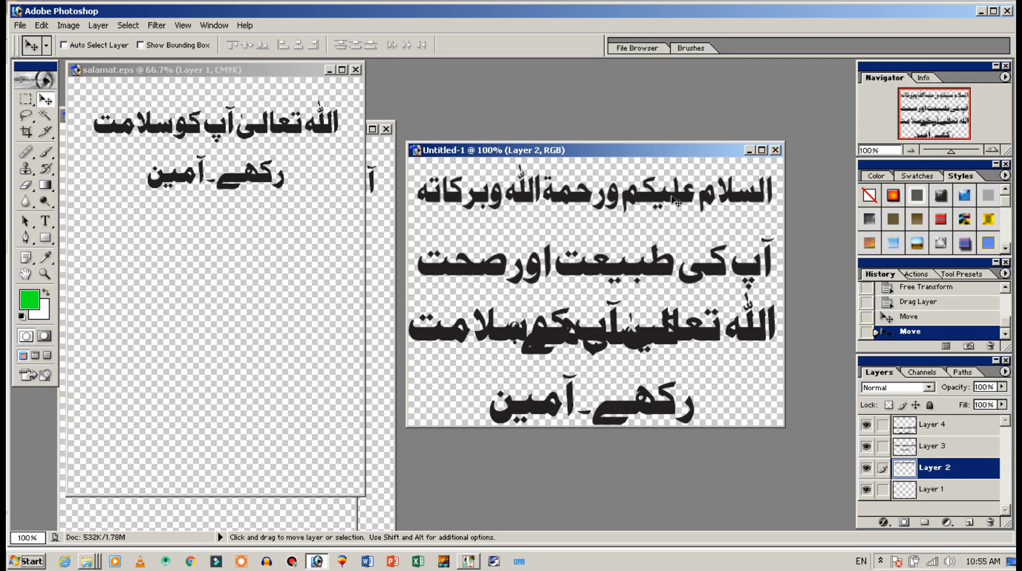
left_click(906, 446)
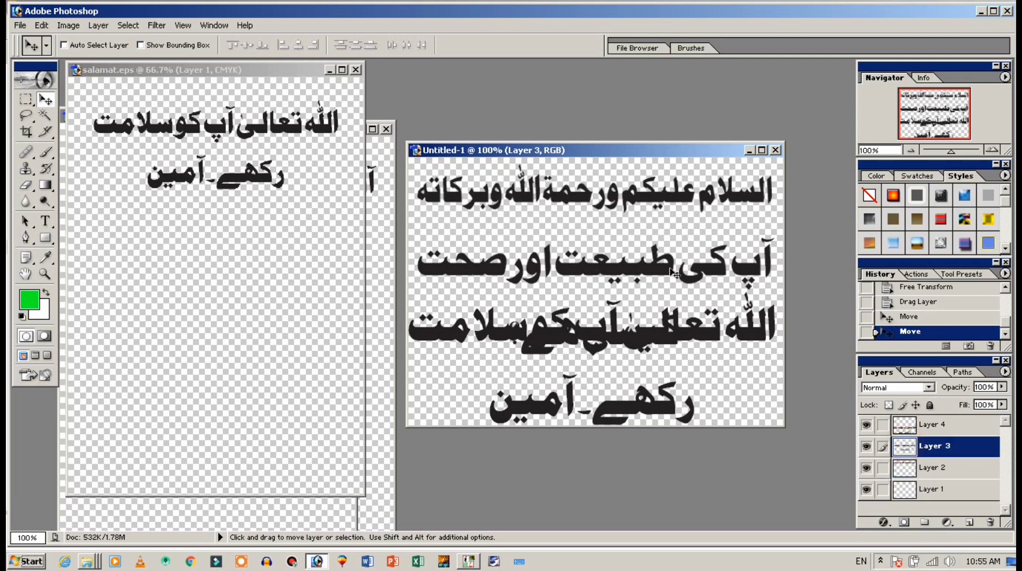
left_click_drag(664, 273, 672, 248)
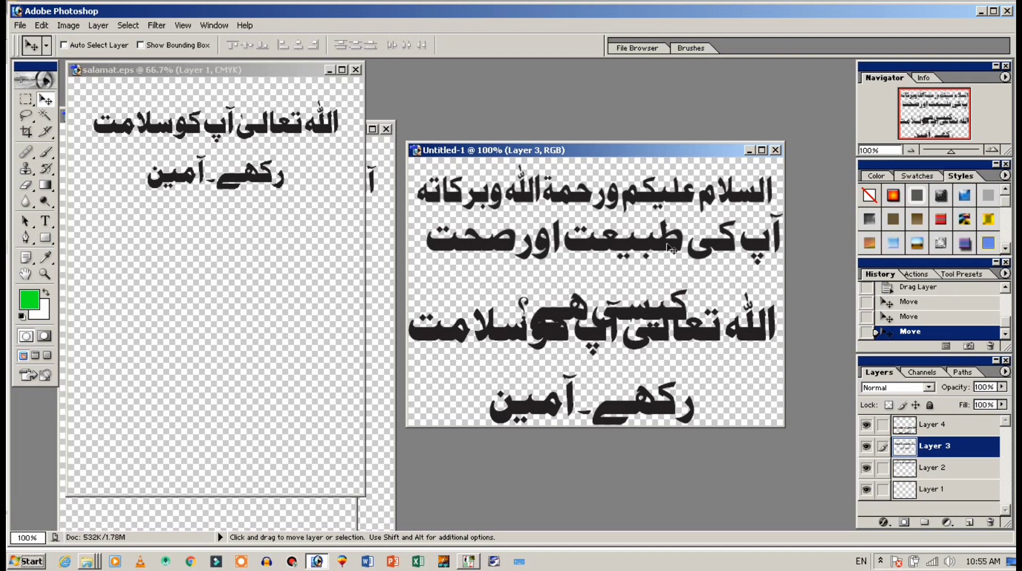
Step: Scale the prayer text on Layer 4 to 84.8% width and 75.0% height and centre it below the question text
left_click(905, 424)
left_click(651, 347)
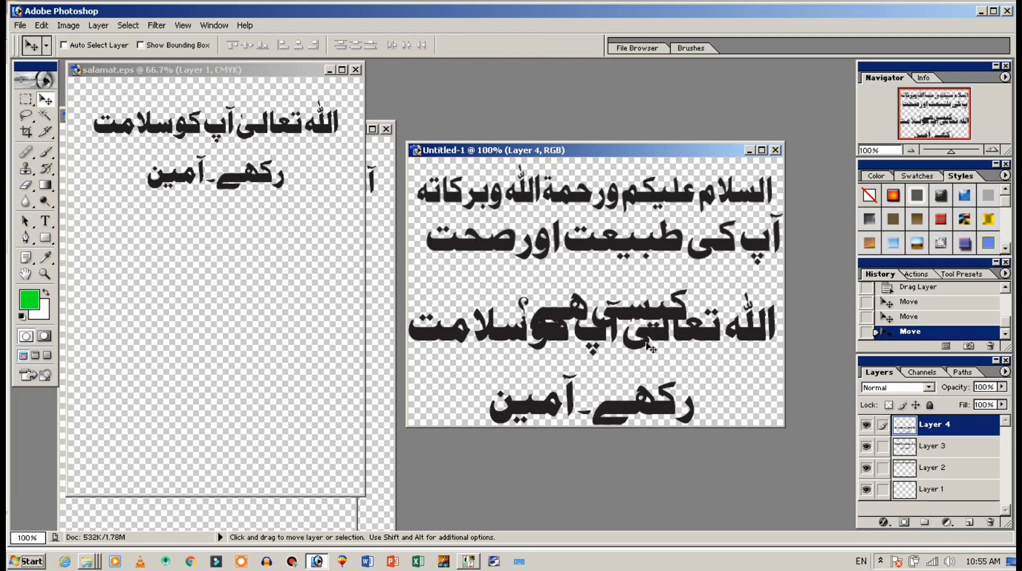
key("ctrl+t")
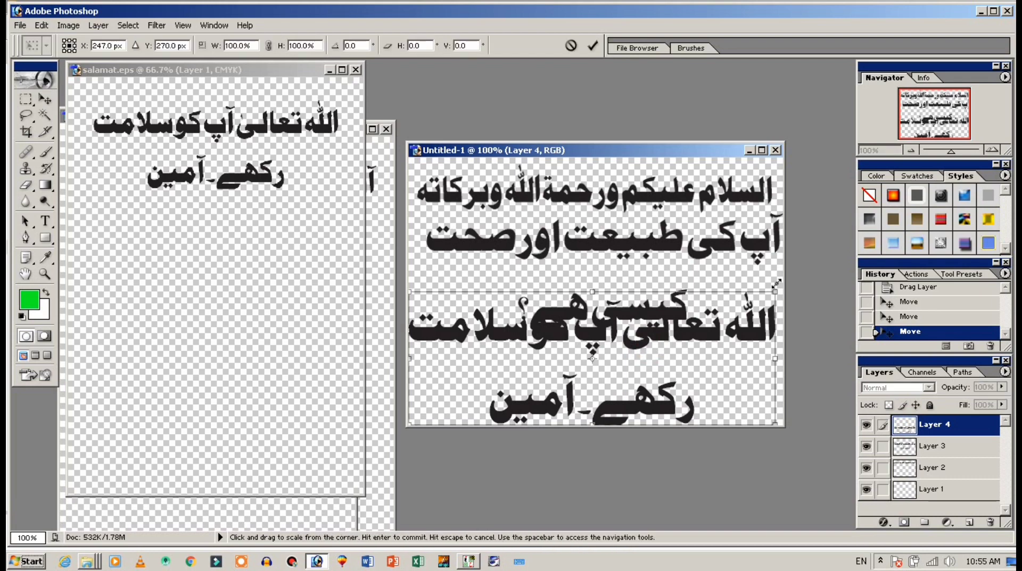
left_click_drag(778, 286, 719, 325)
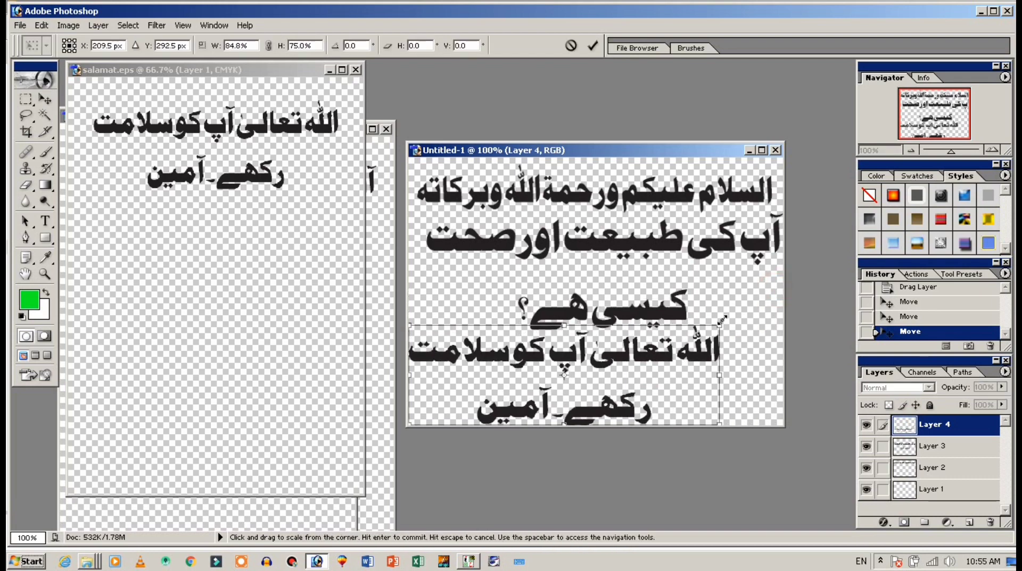
left_click_drag(613, 358, 644, 357)
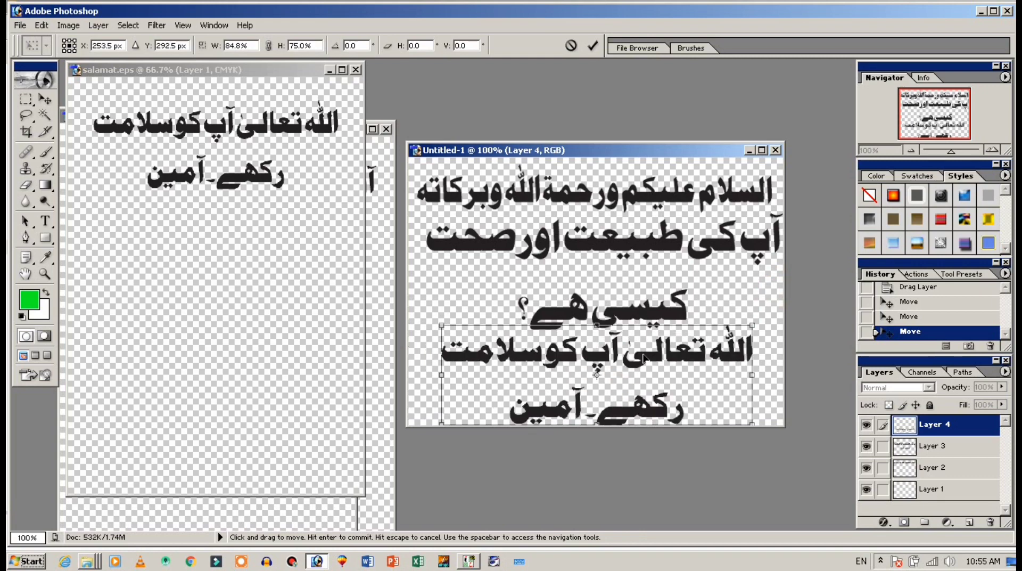
key("Return")
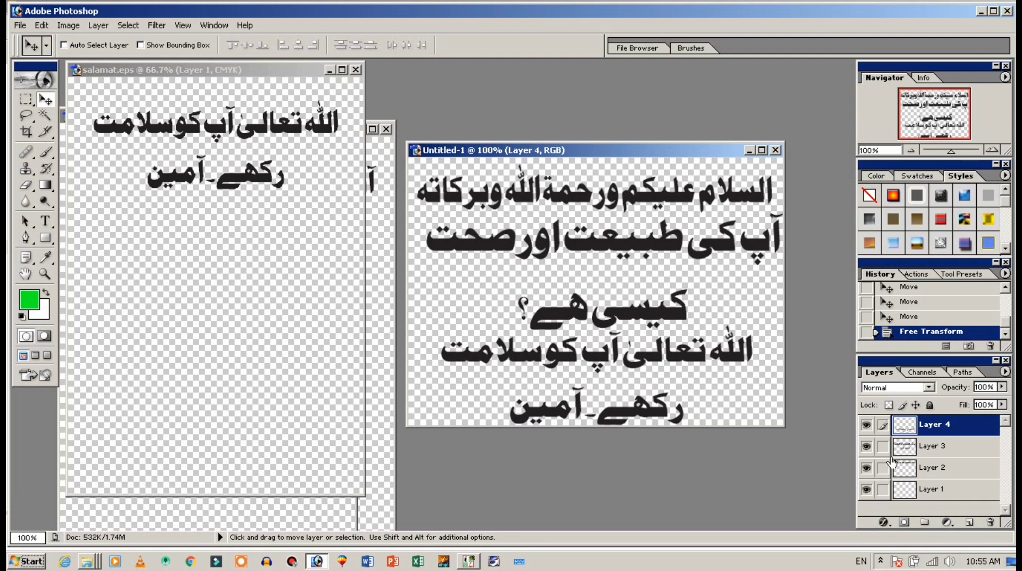
Step: Try different preset layer styles on the greeting text on Layer 2, settling on Blue Gradient with Stroke
left_click(906, 468)
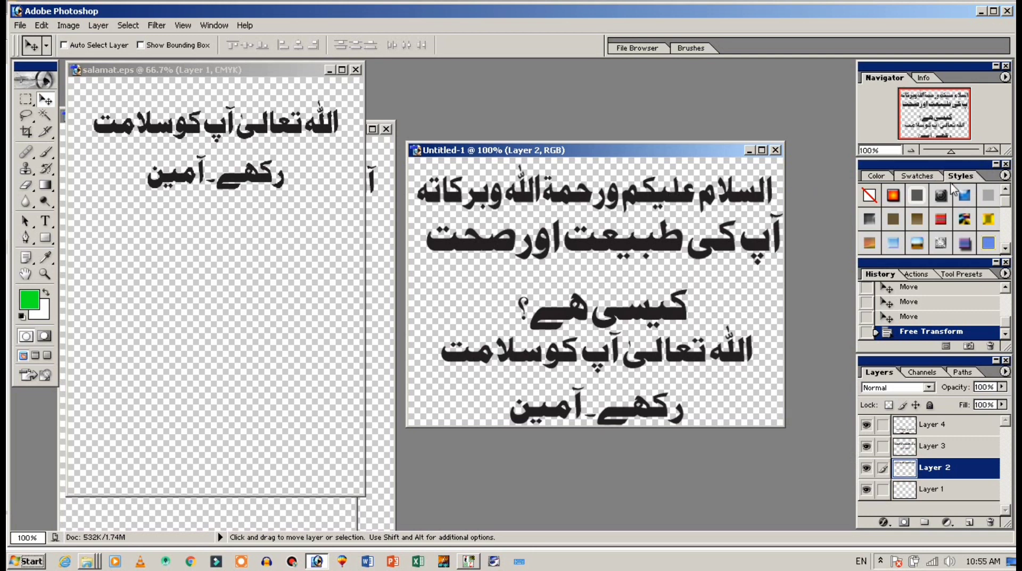
left_click(876, 176)
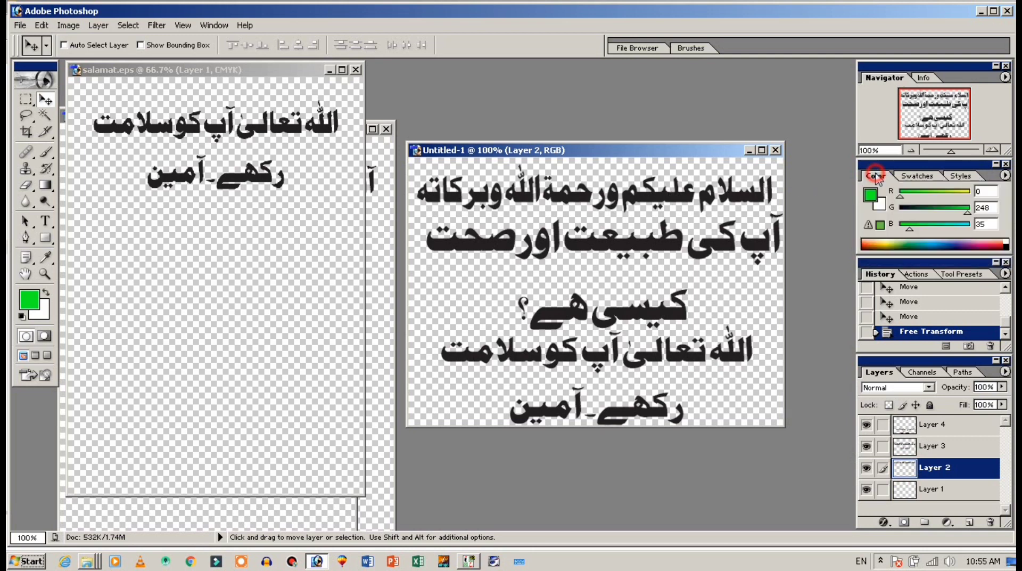
left_click(917, 176)
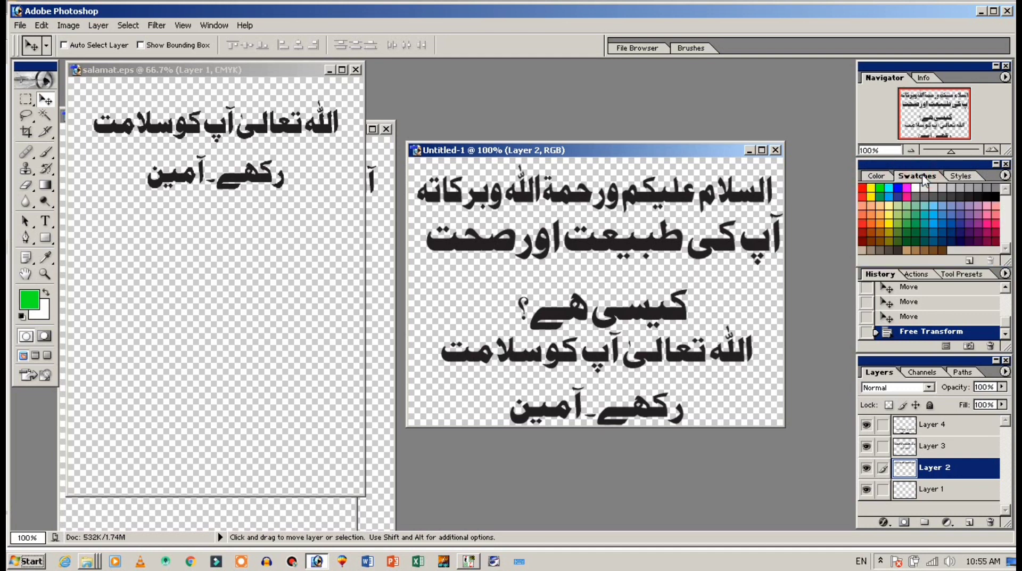
left_click(963, 172)
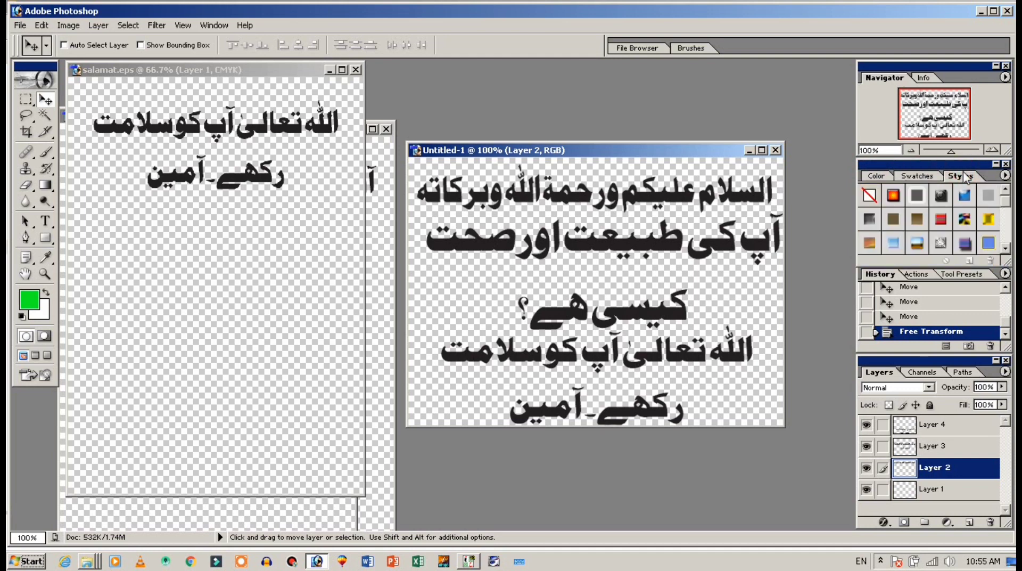
left_click(895, 196)
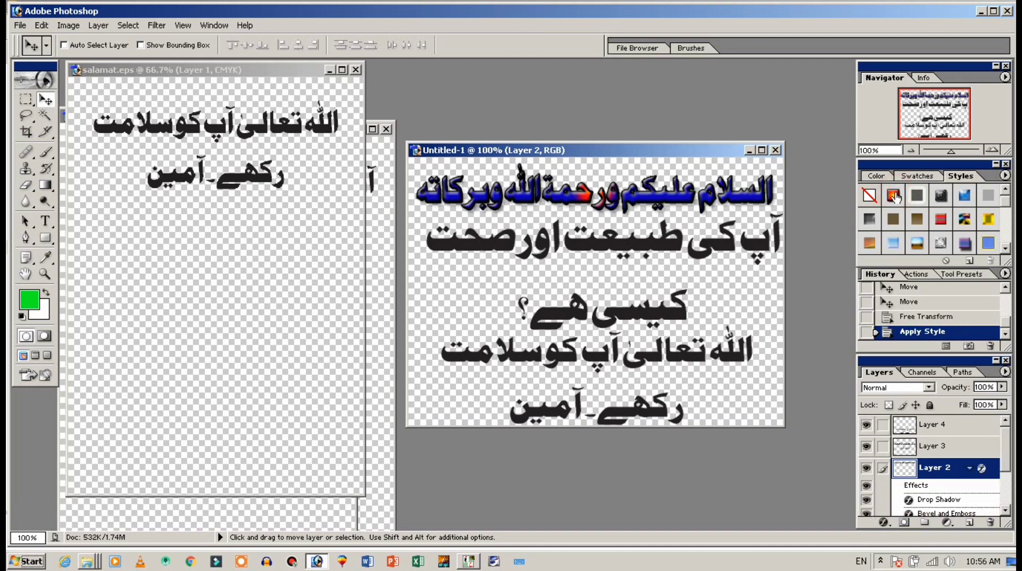
left_click(943, 220)
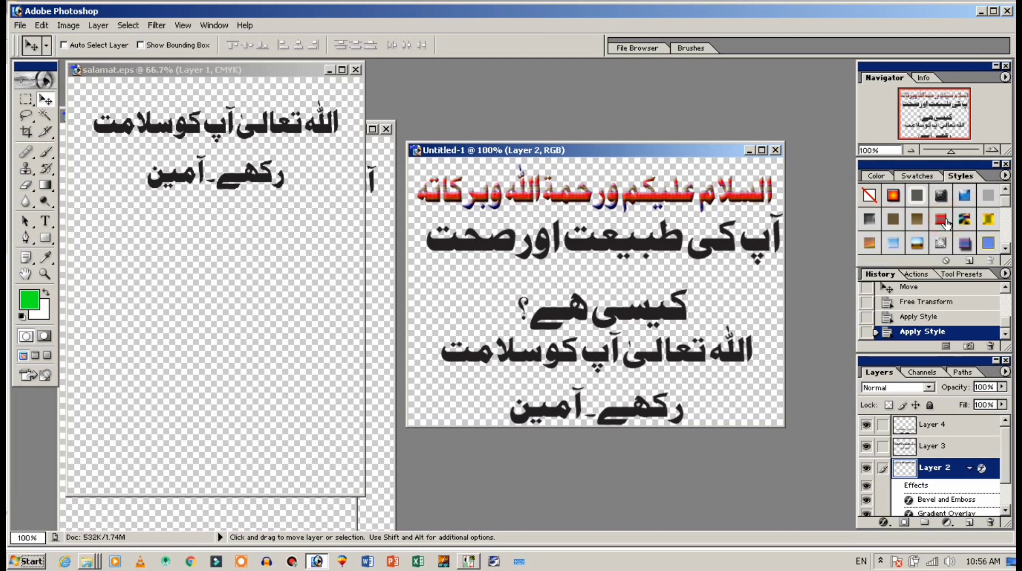
left_click(989, 244)
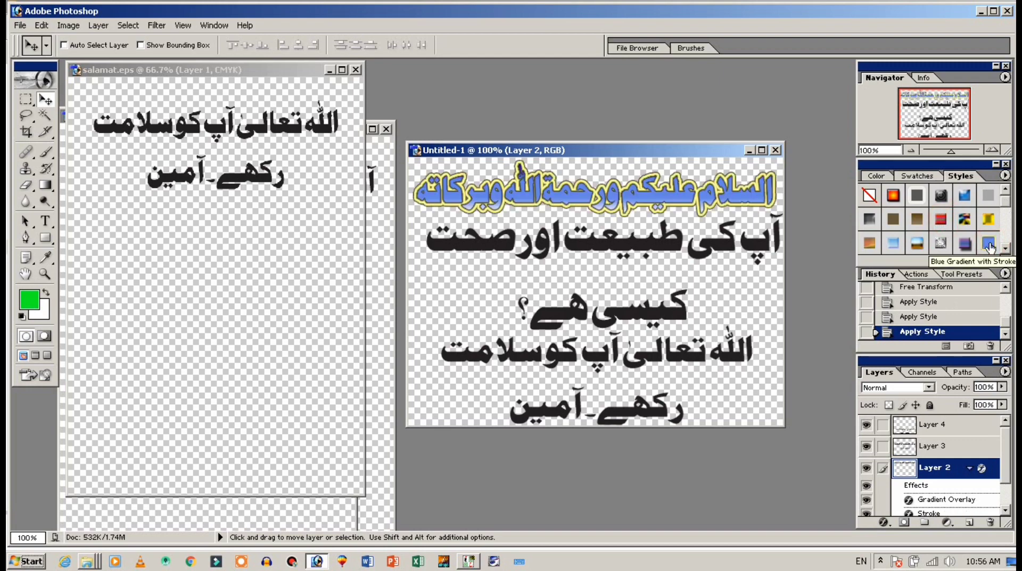
Step: Load the Text Effects 2 style library into the available preset layer styles
left_click(1005, 248)
left_click(1005, 248)
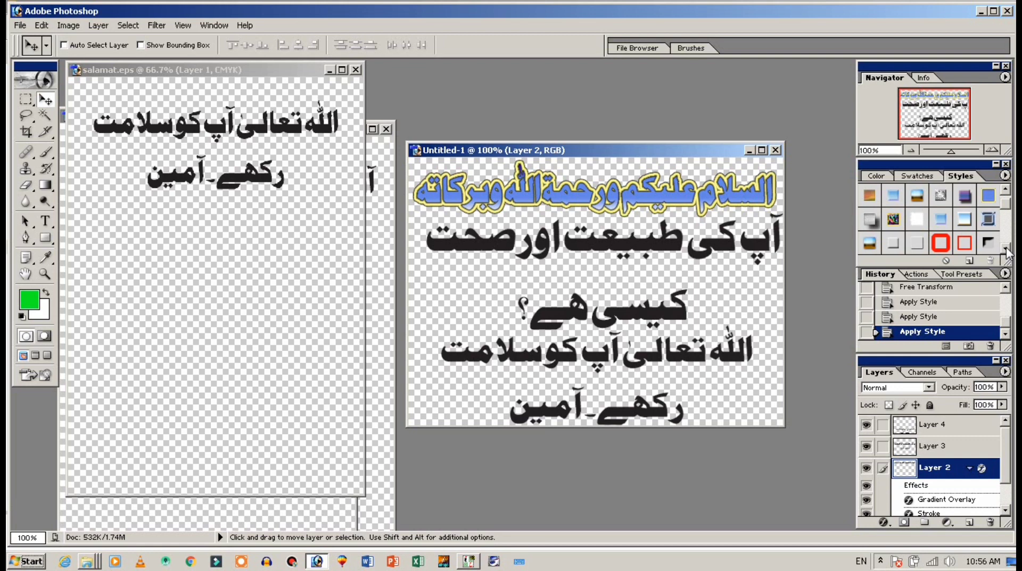
left_click(1004, 176)
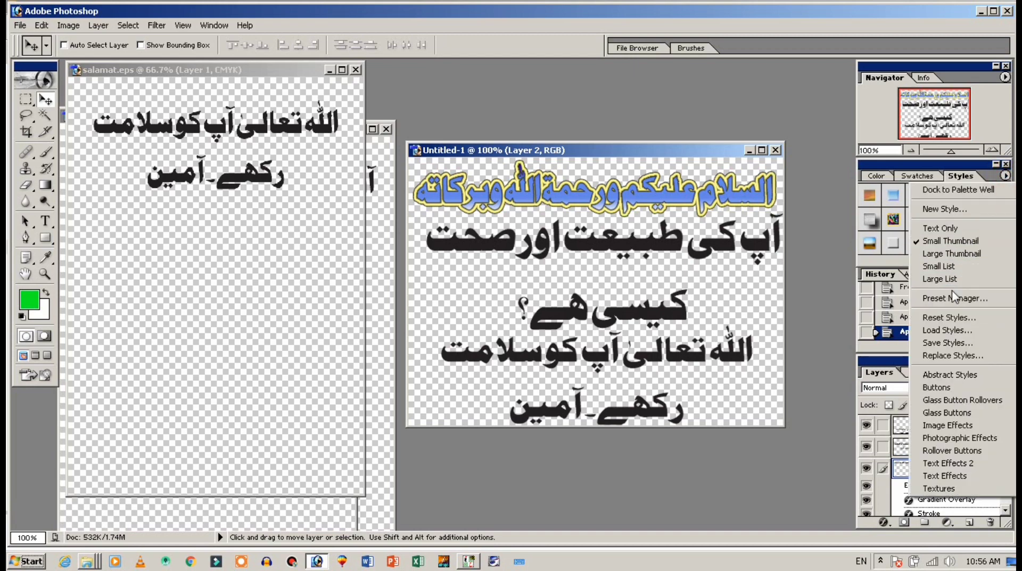
left_click(951, 331)
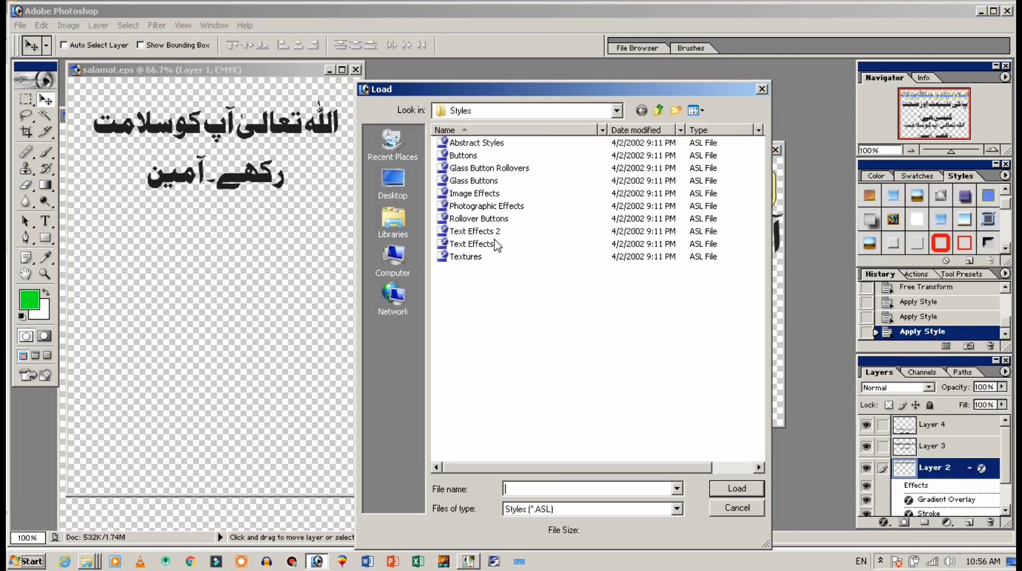
left_click(492, 231)
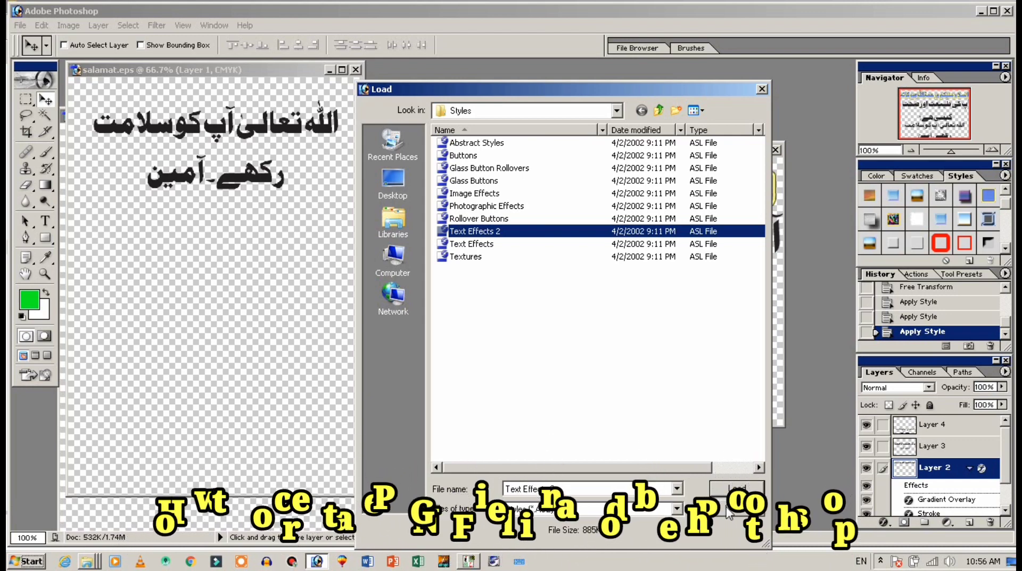
left_click(735, 488)
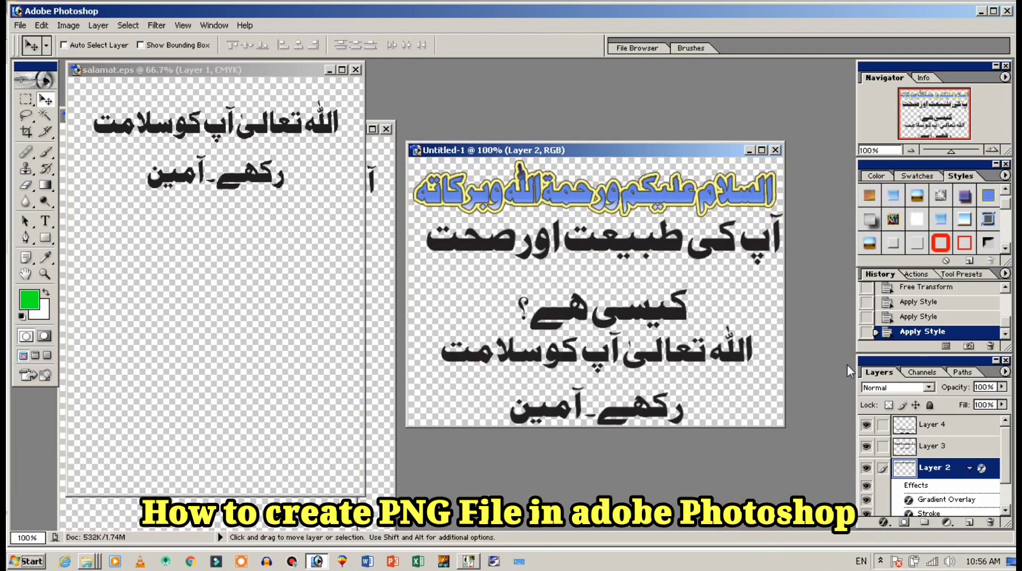
Step: Try several preset layer styles on the question text on Layer 3, settling on the thin red outline, and collapse its effects list
left_click(908, 444)
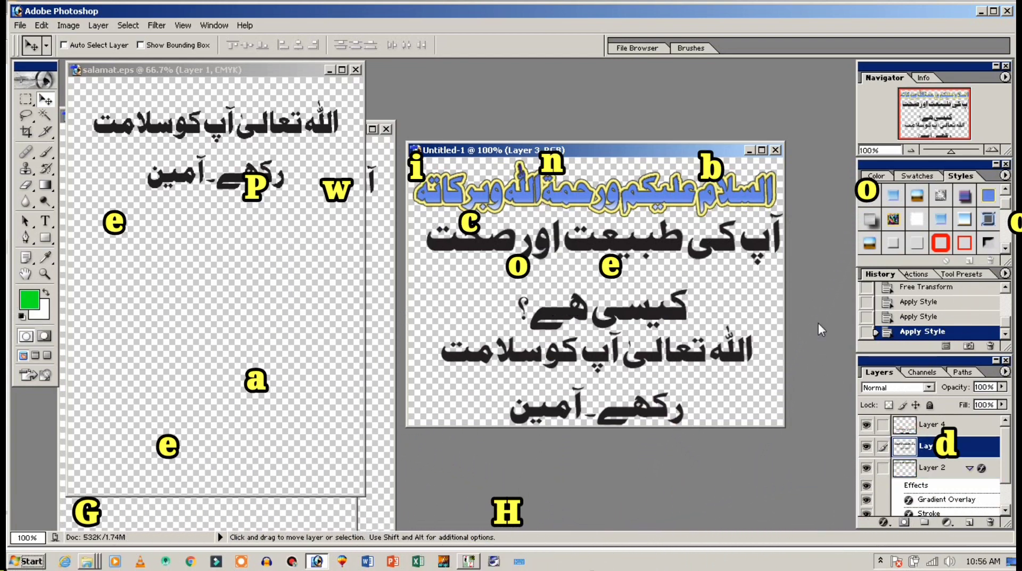
left_click(932, 241)
left_click(940, 219)
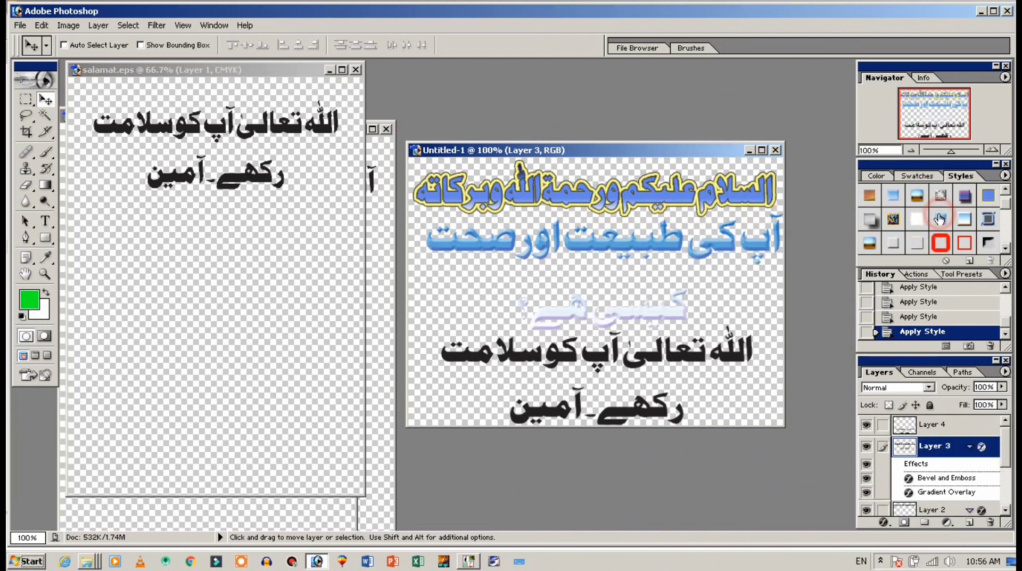
left_click(896, 218)
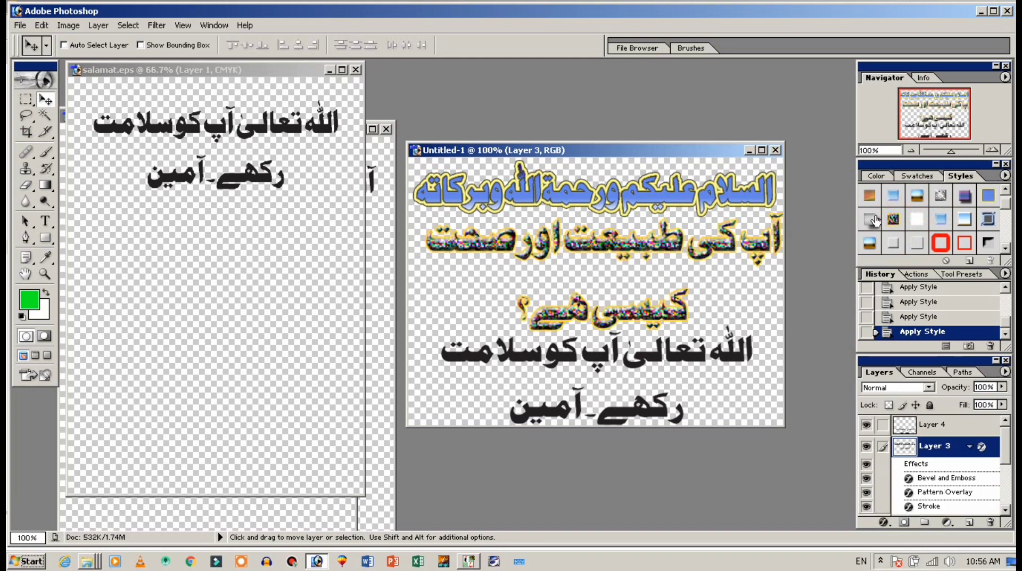
left_click(876, 220)
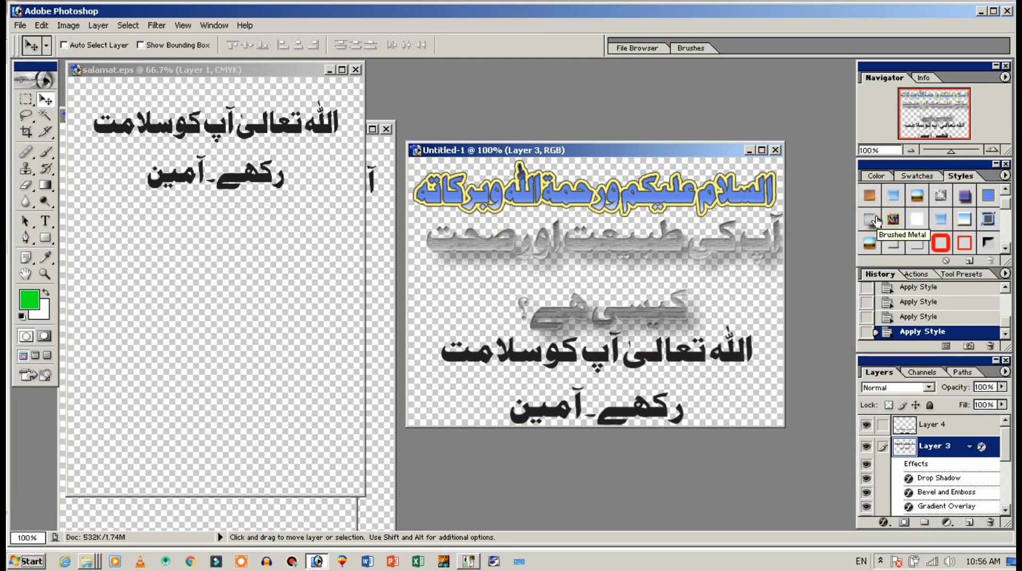
left_click(967, 221)
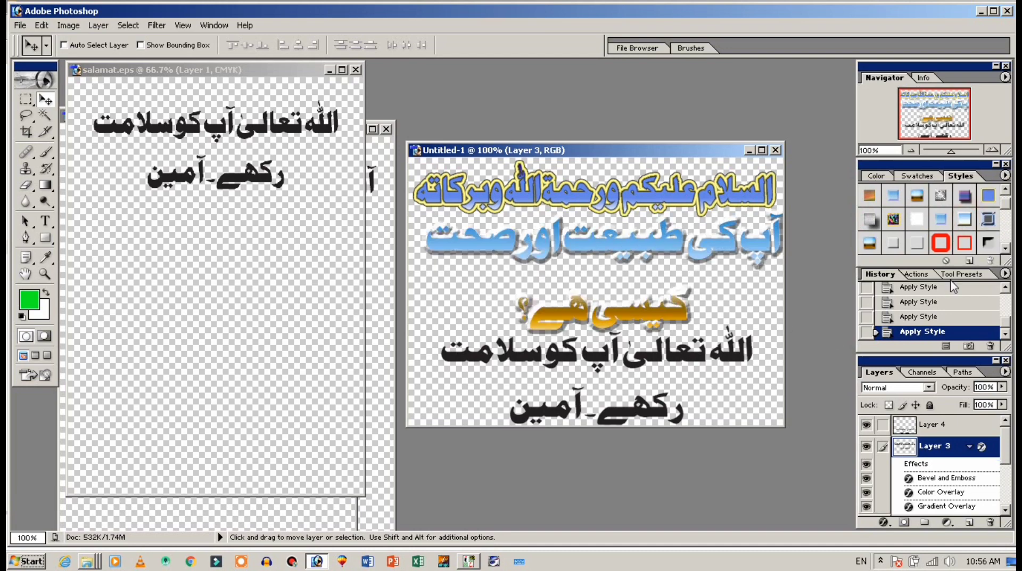
left_click(963, 244)
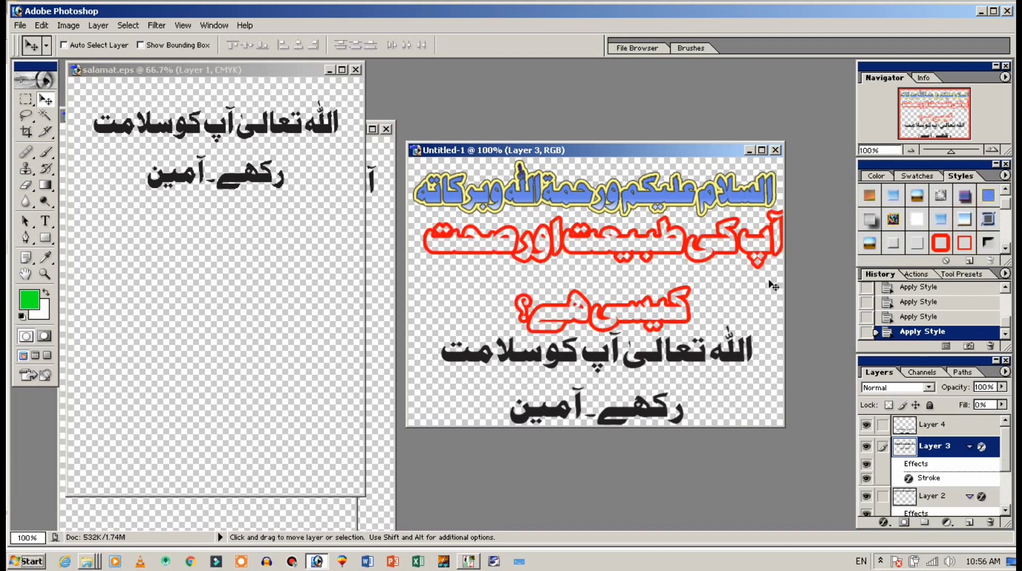
left_click(970, 446)
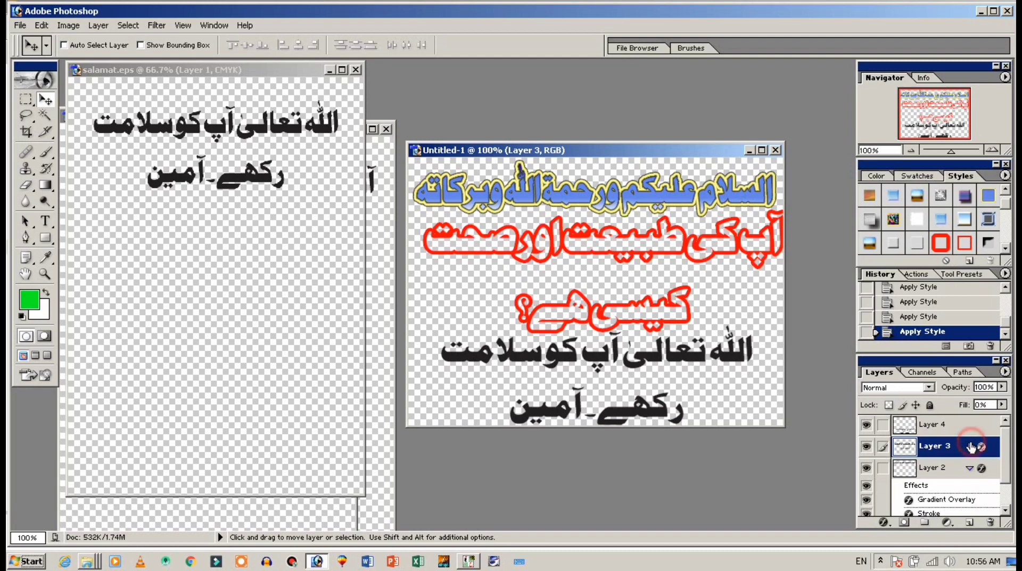
Step: Apply the green gradient preset style with a red stroke to the prayer text on Layer 4 and collapse its effects list
left_click(893, 423)
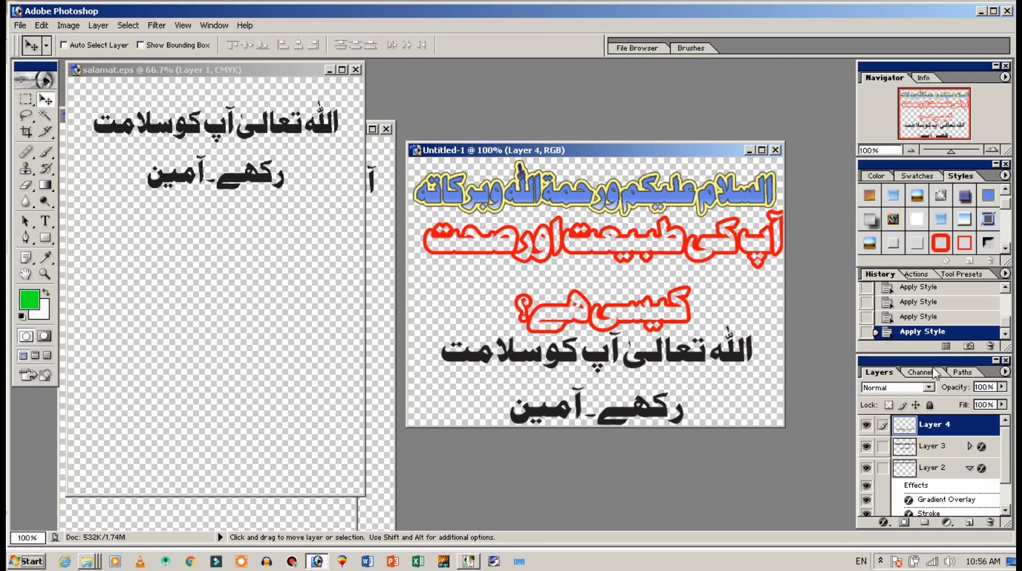
left_click(1005, 249)
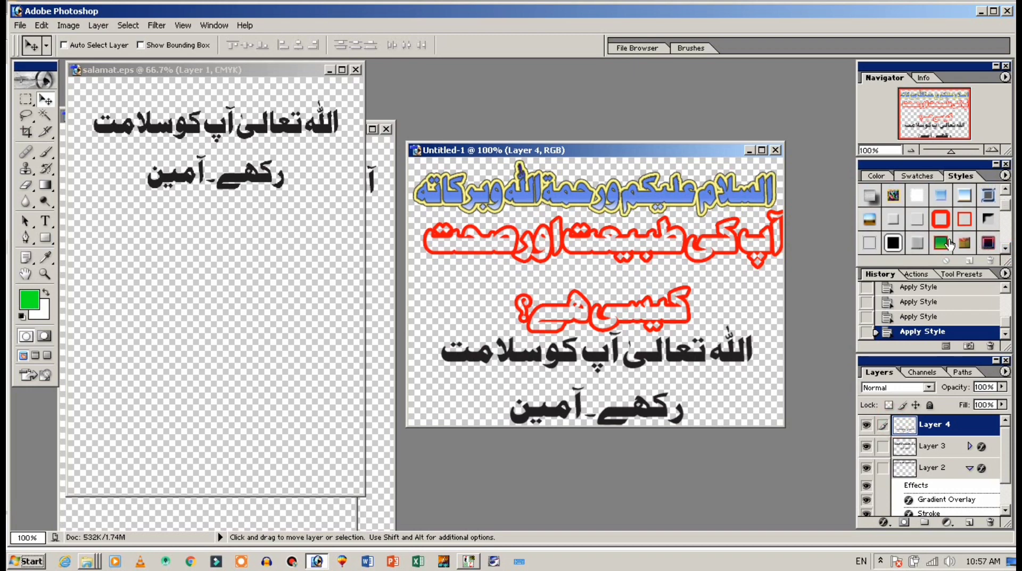
left_click(948, 243)
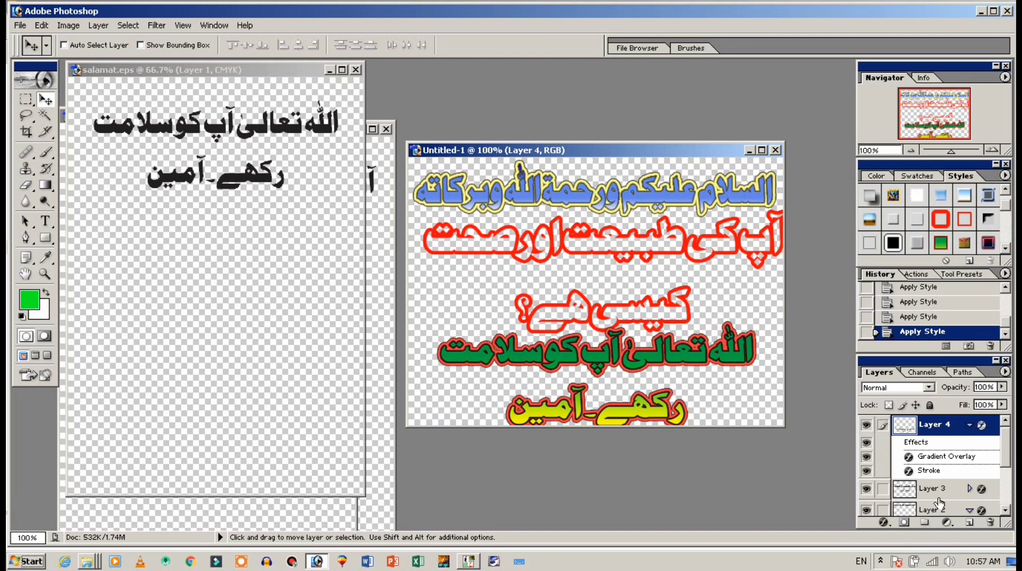
left_click(966, 424)
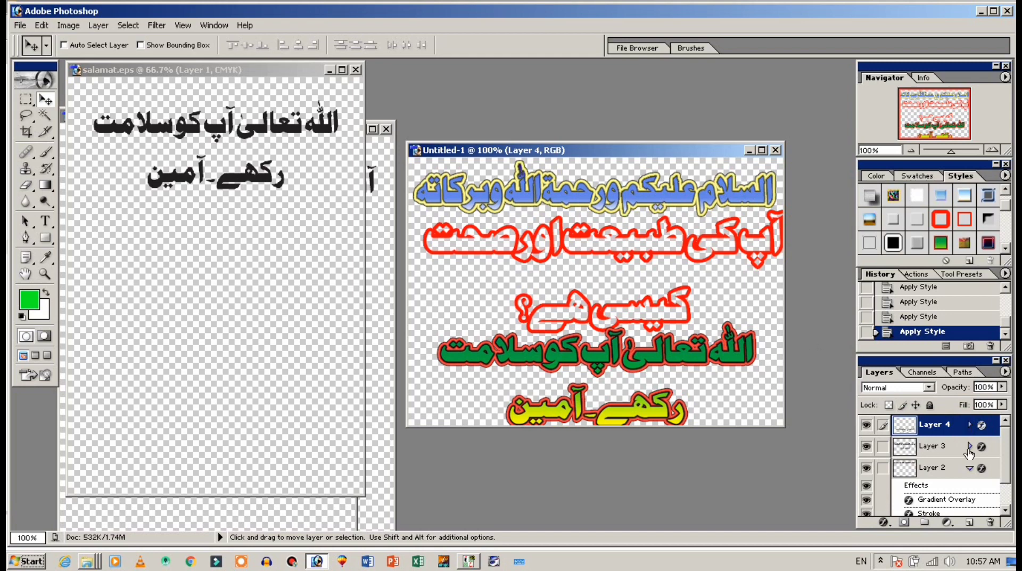
Step: Scale the question text on Layer 3 to 83.5% height, centre it under the greeting, and nudge the prayer text on Layer 4 slightly up
left_click(945, 451)
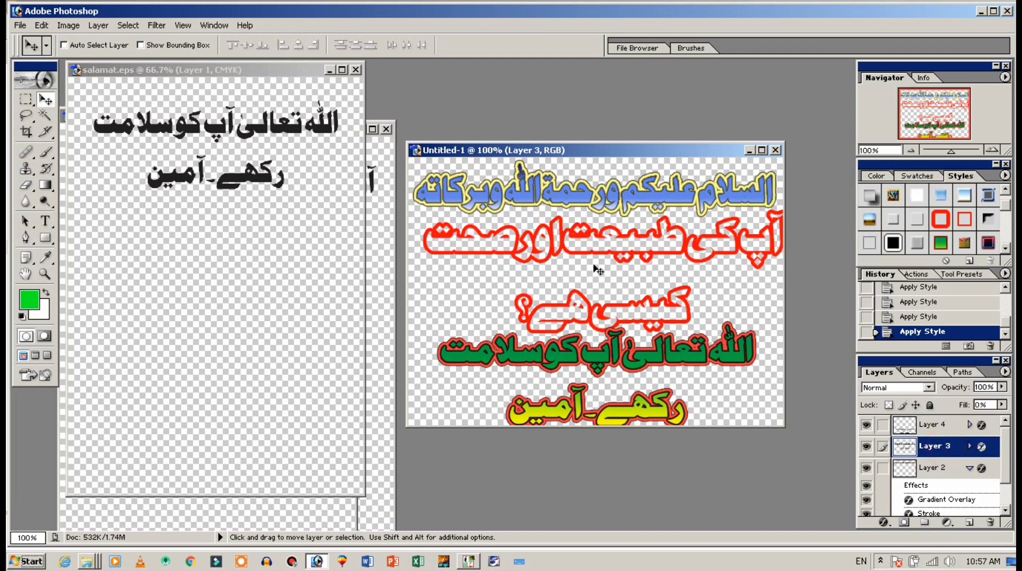
key("ctrl+t")
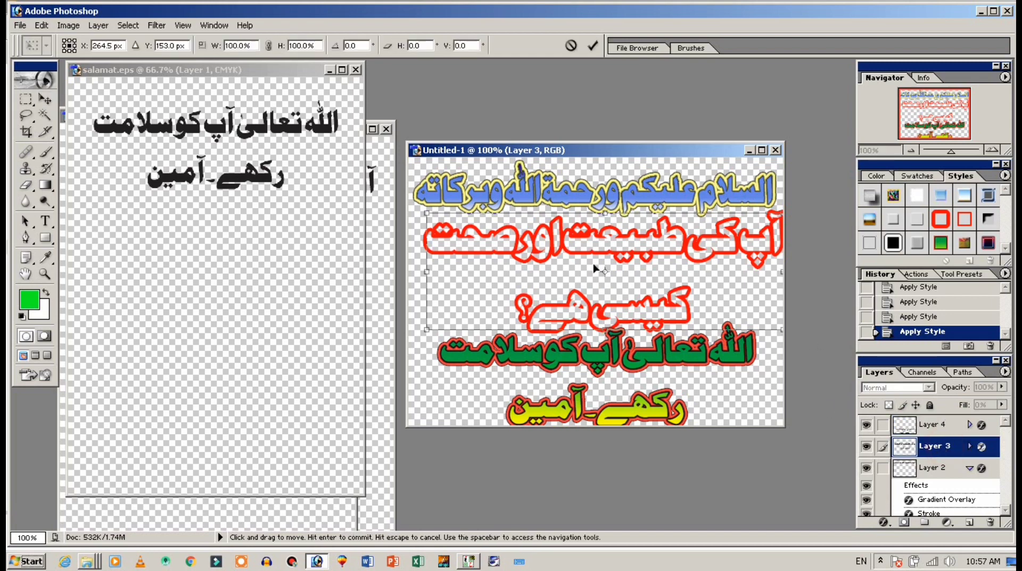
left_click_drag(605, 327, 604, 310)
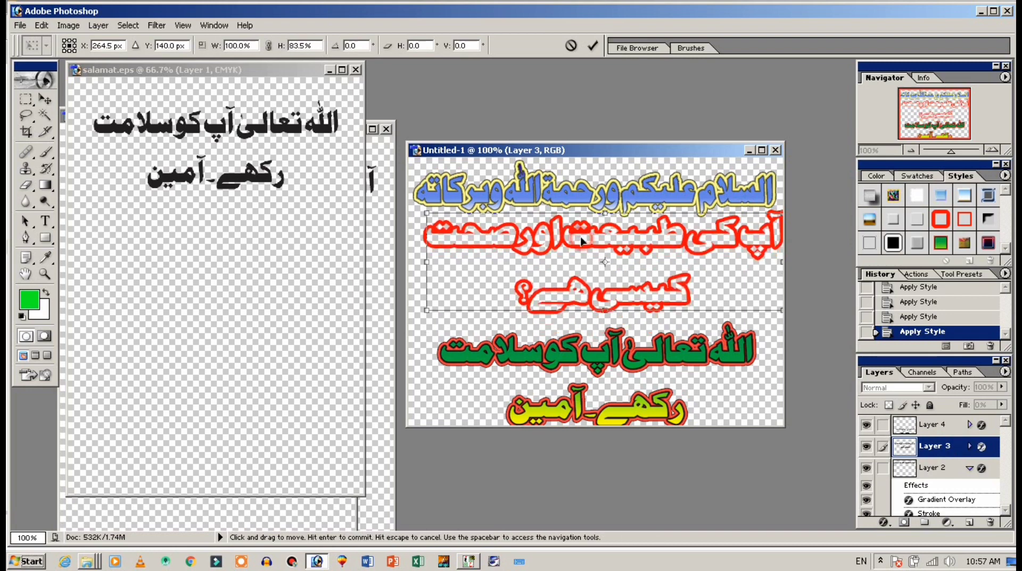
left_click_drag(580, 236, 572, 246)
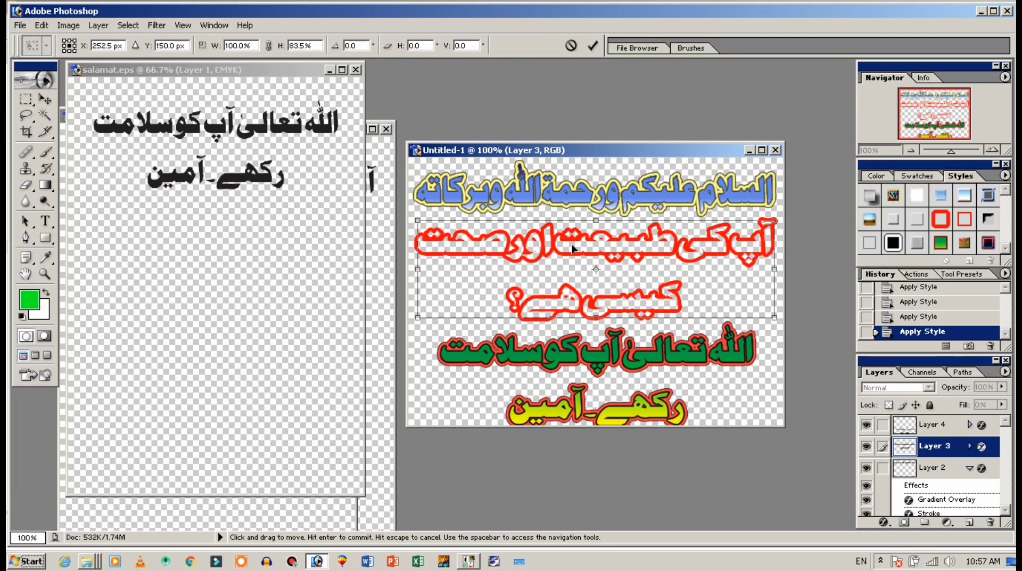
key("Return")
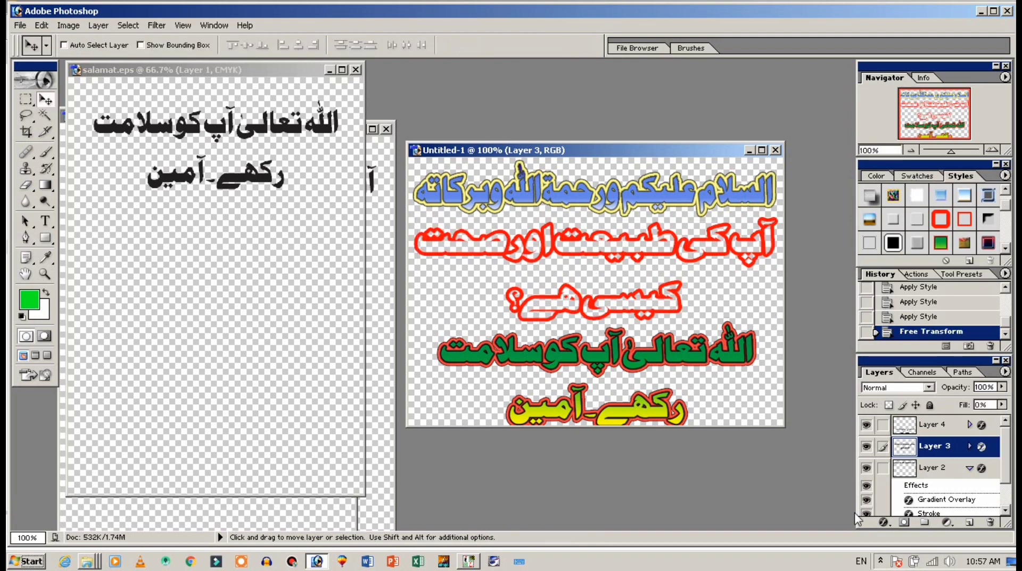
left_click(900, 429)
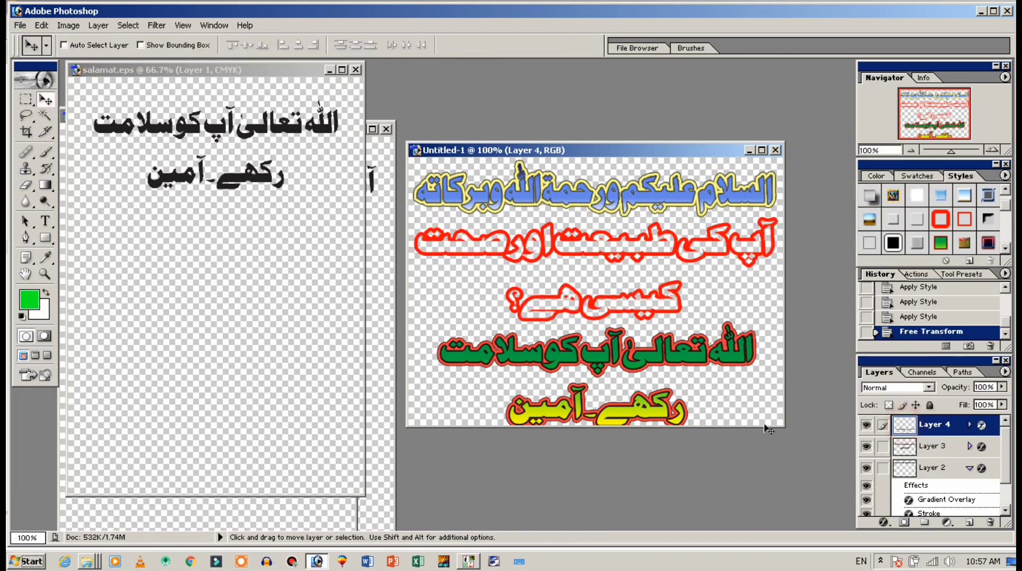
left_click_drag(646, 365, 646, 360)
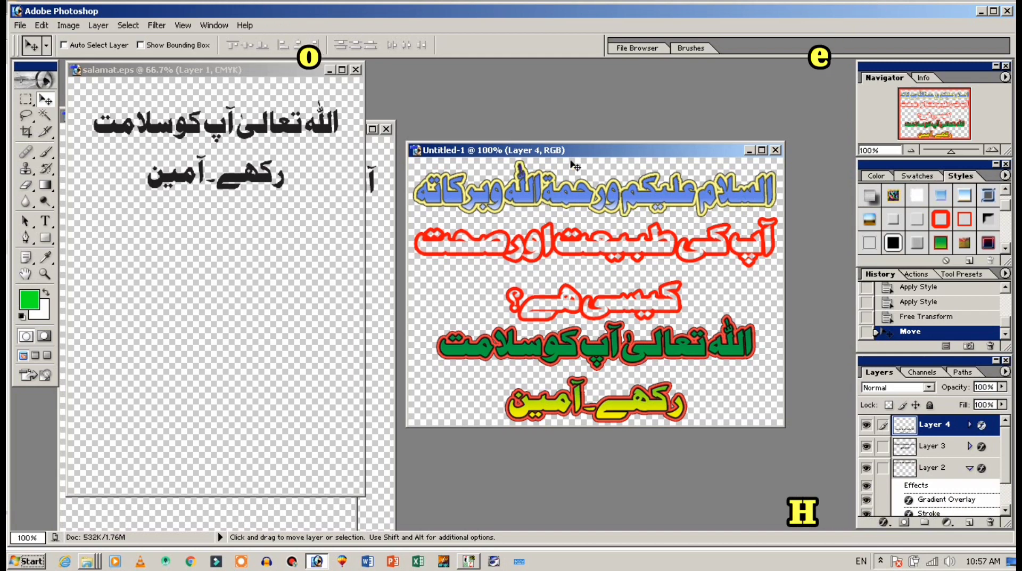
Step: Start saving the document and choose PNG as the file format
left_click(20, 26)
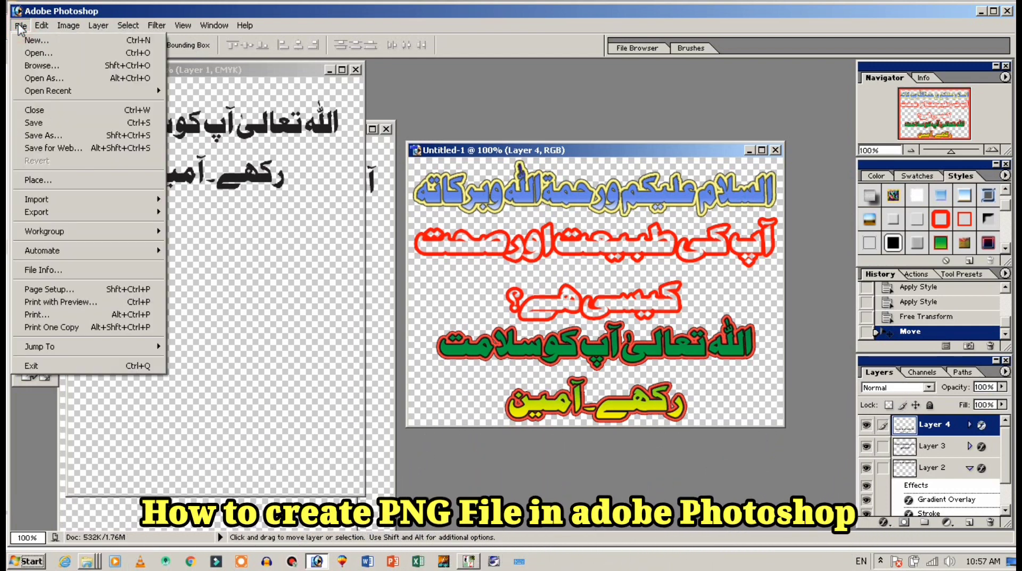
left_click(85, 124)
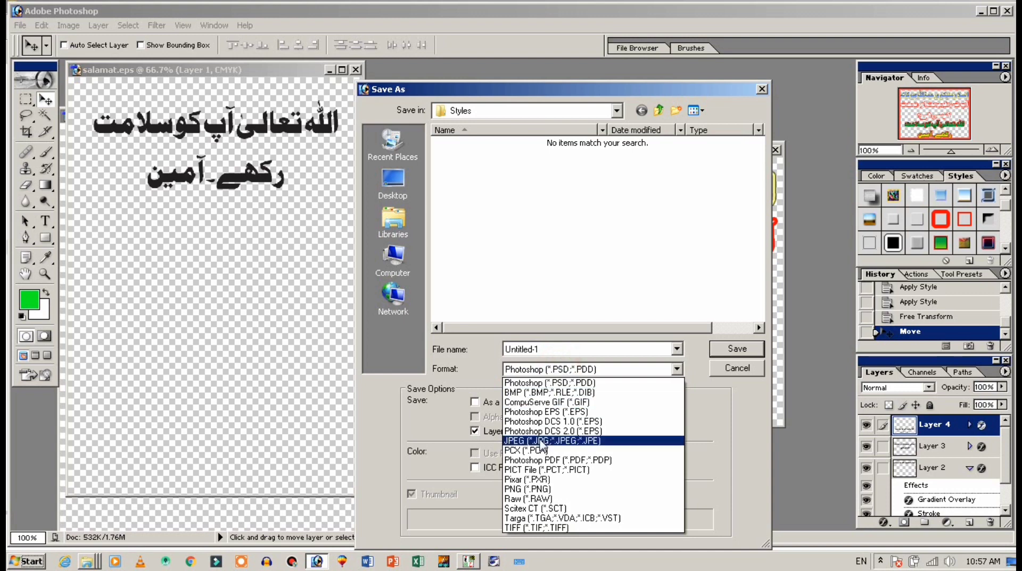
left_click(550, 490)
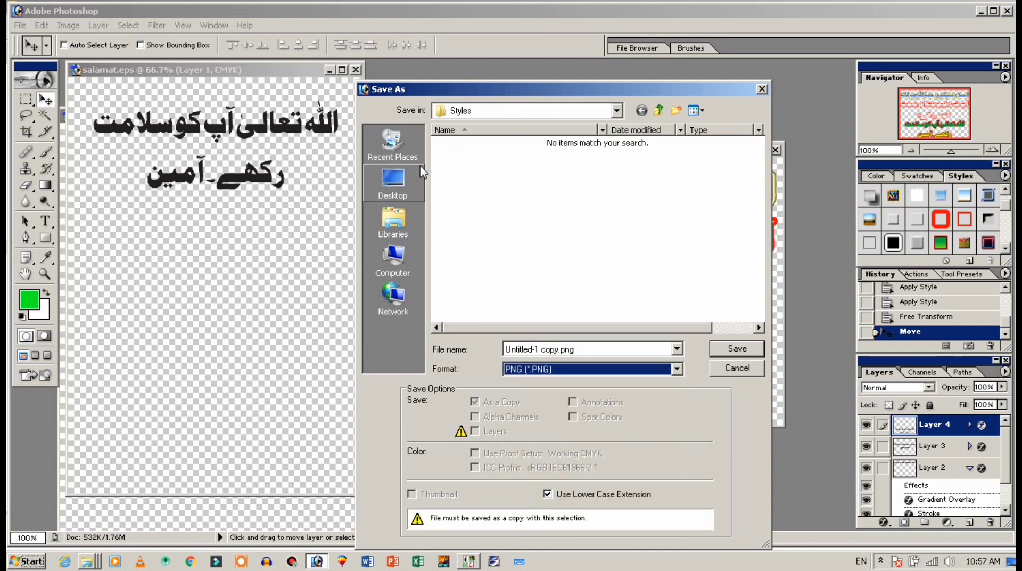
Step: Set the save location to the Photoshop folder on Local Disk (D:)
left_click(508, 116)
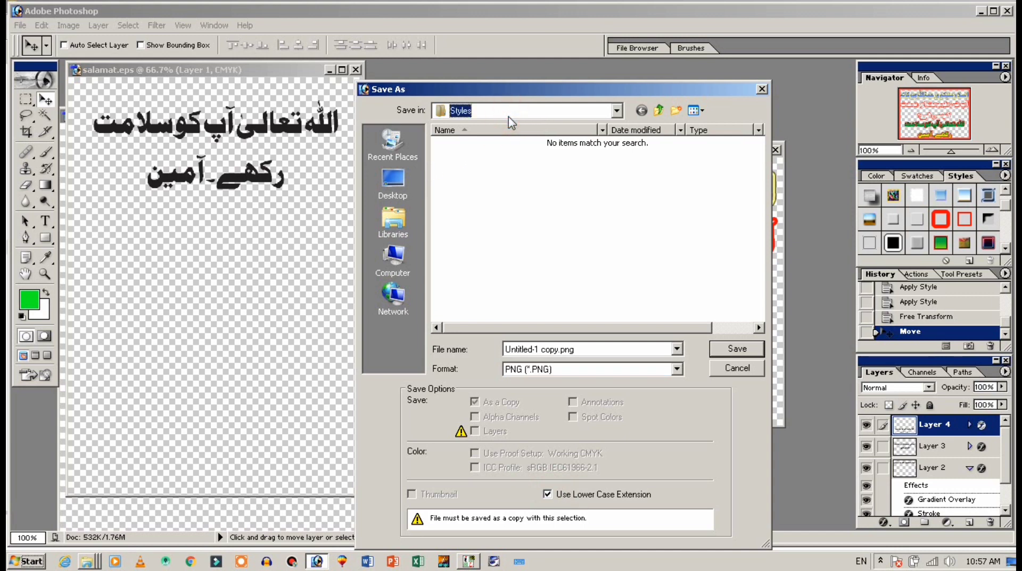
key("F4")
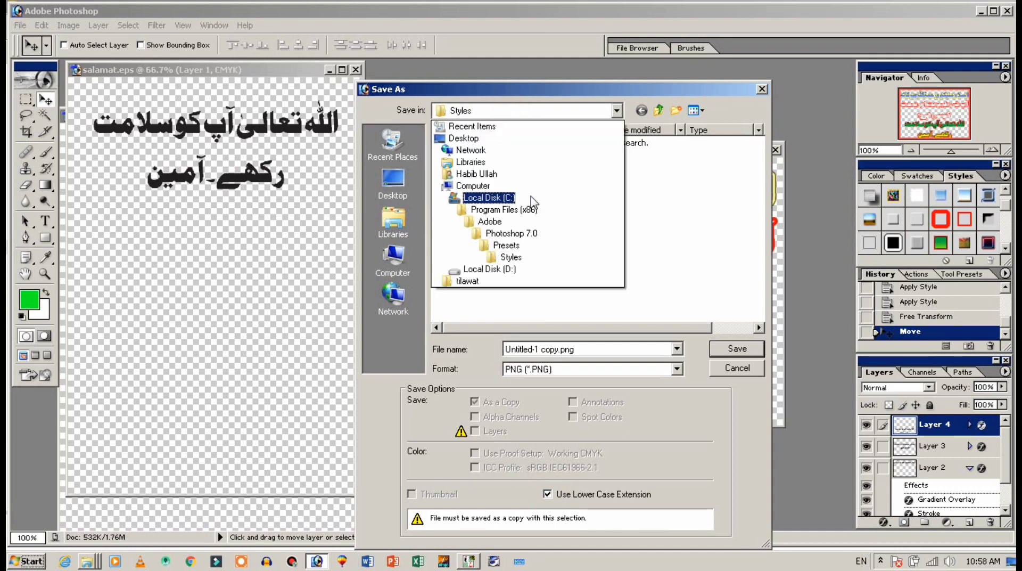
left_click(489, 185)
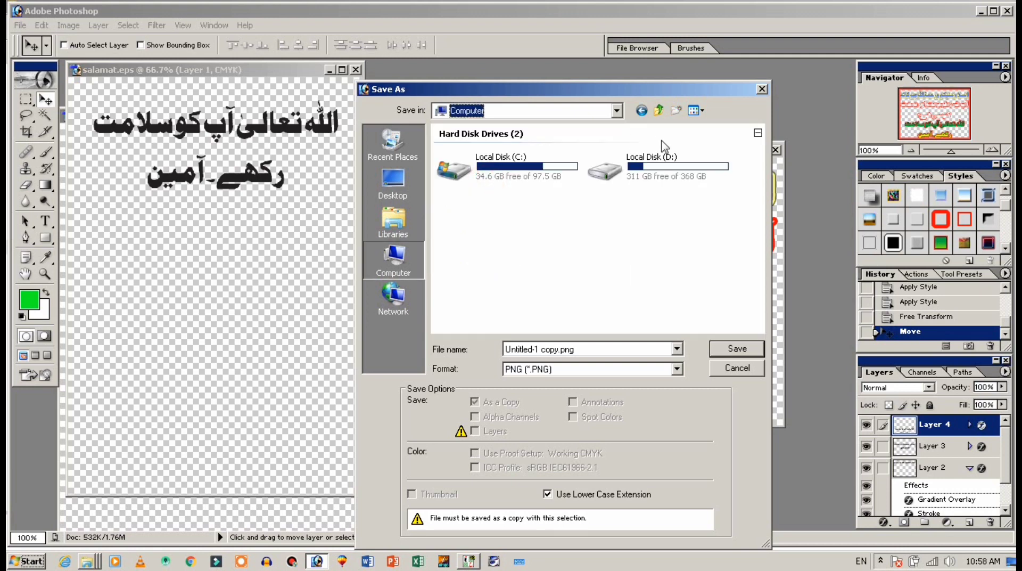
double_click(645, 168)
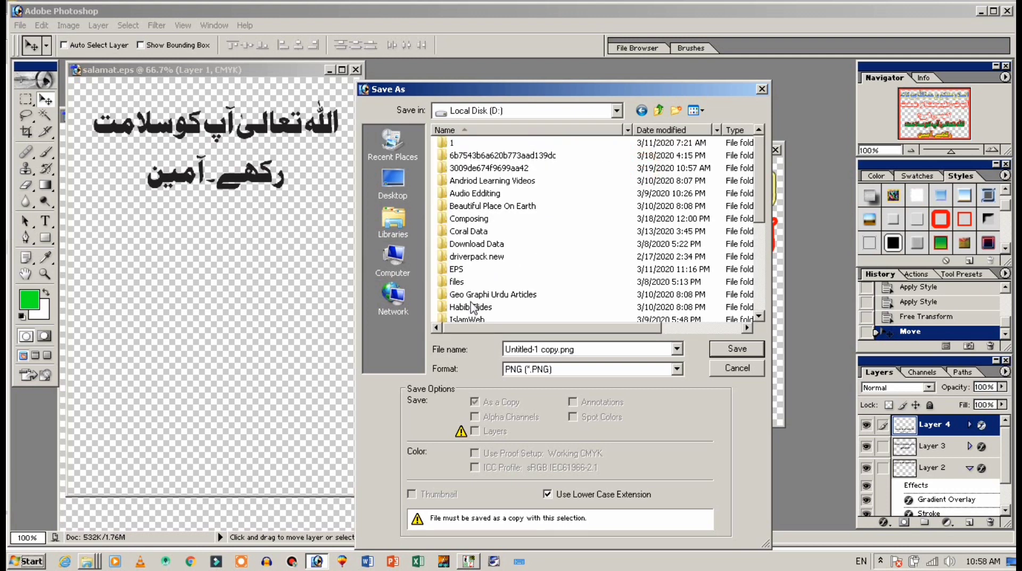
left_click(473, 294)
key("a")
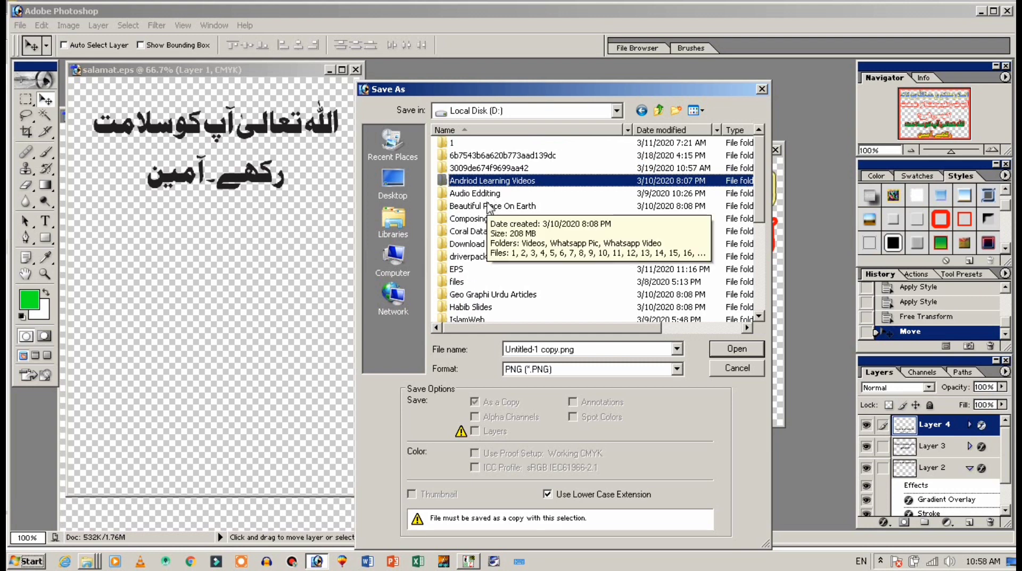
key("p")
double_click(478, 233)
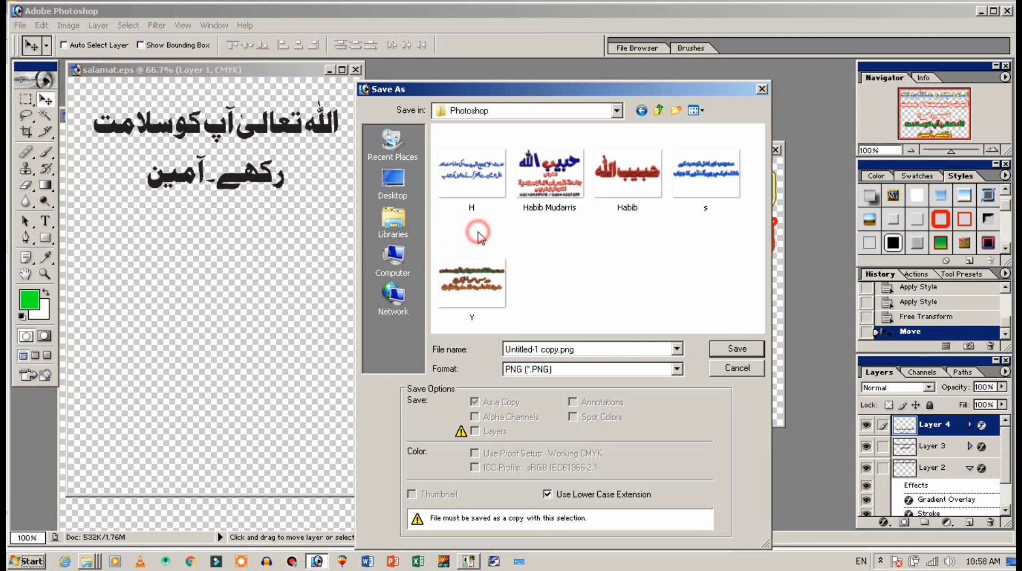
Step: Name the file salam and save it as a PNG copy with interlacing set to None
left_click(599, 348)
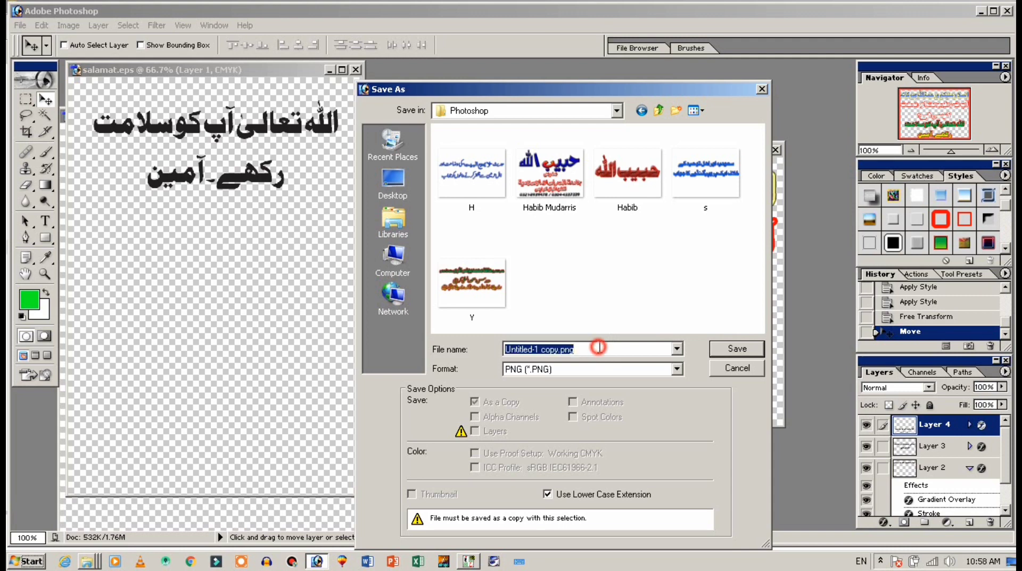
type("sa")
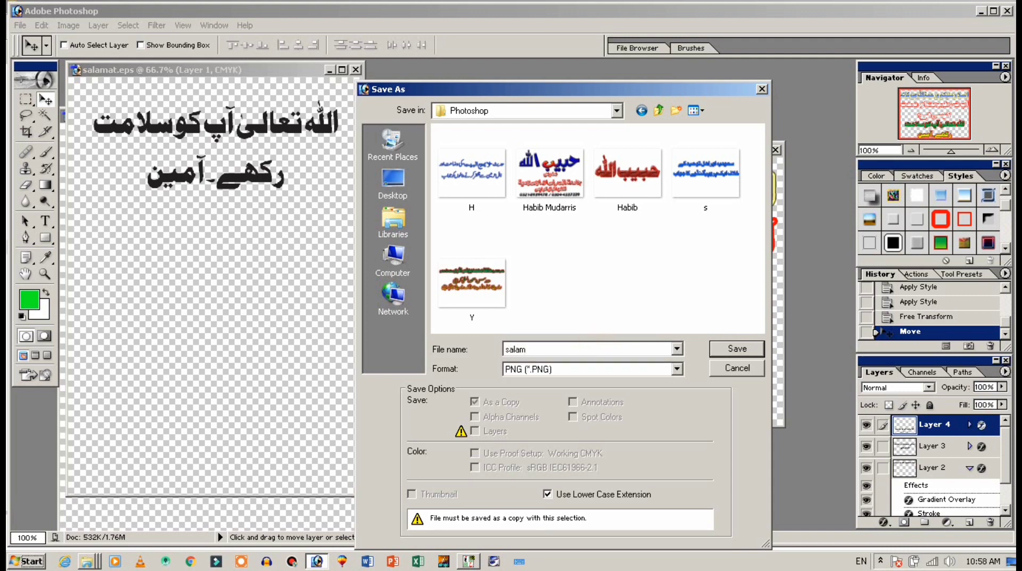
type("lam")
left_click(738, 349)
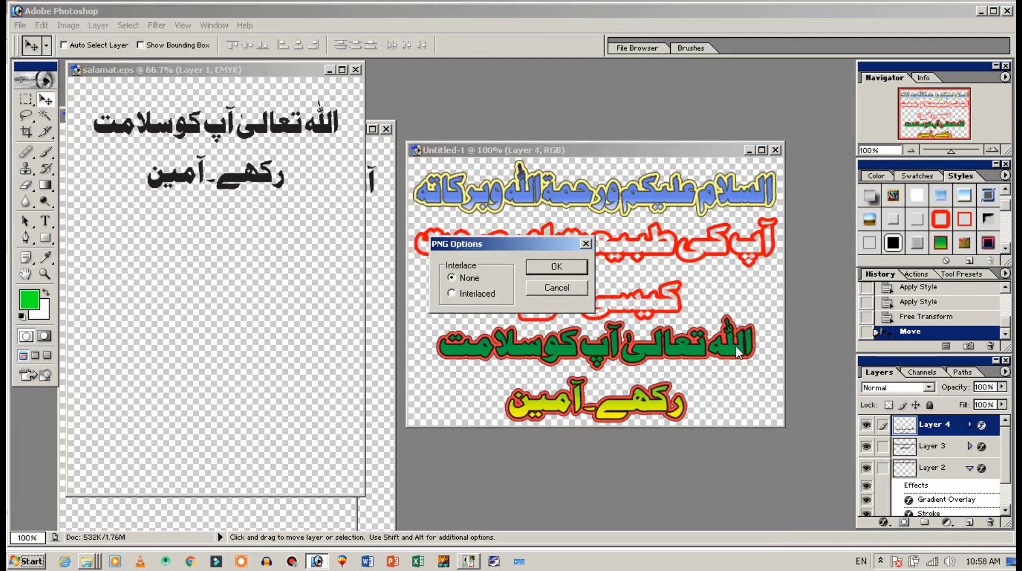
left_click(552, 269)
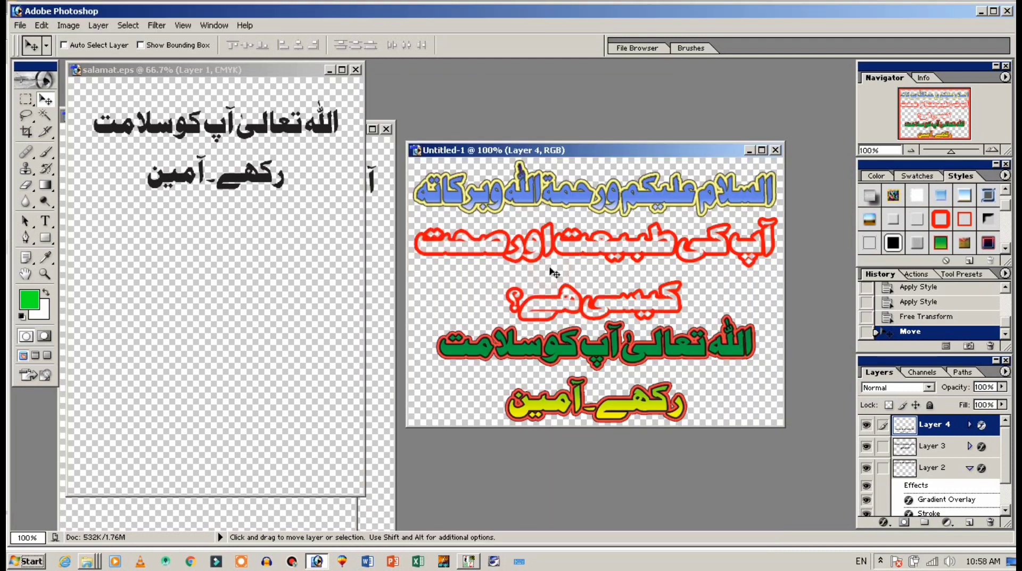
Step: Switch to Windows Explorer, go to the Photoshop folder on Local Disk (D:), and open the salam PNG image to check it
key("super+d")
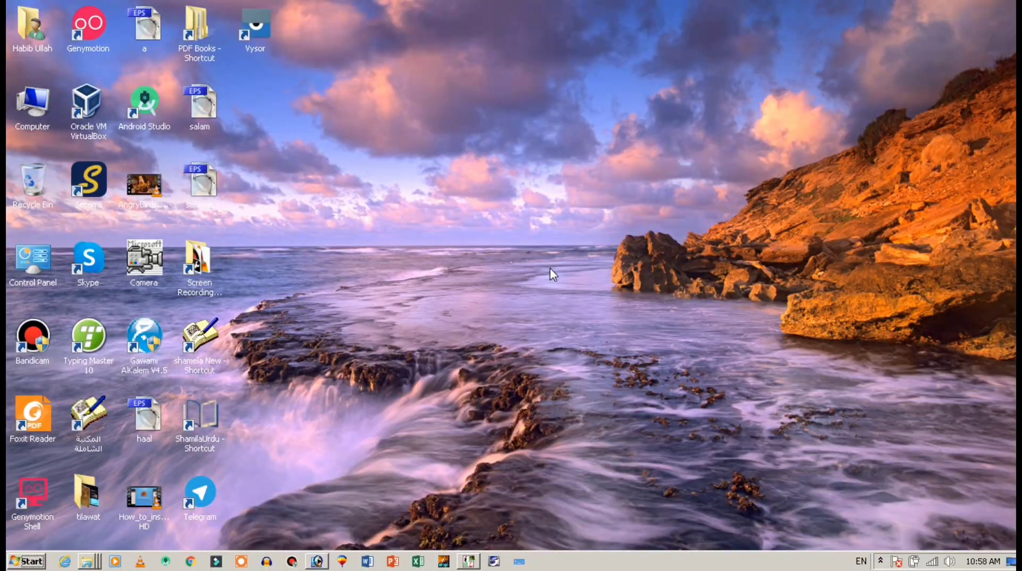
double_click(38, 98)
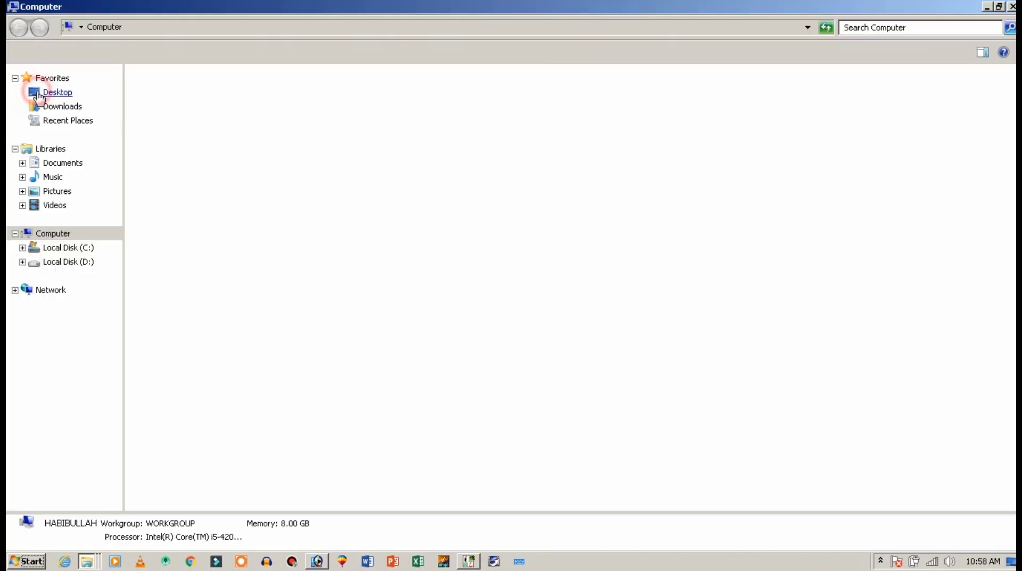
double_click(465, 113)
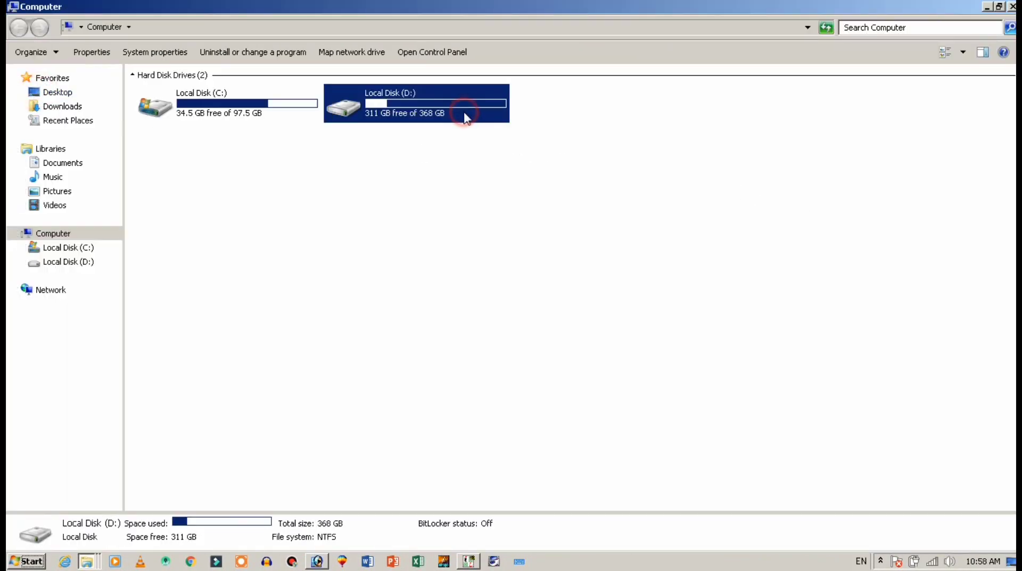
double_click(917, 219)
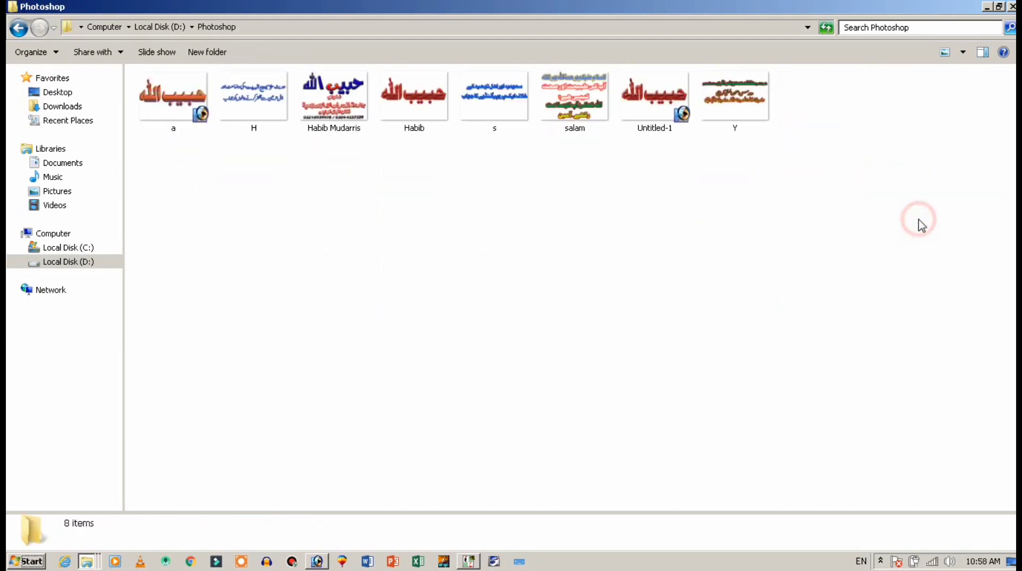
double_click(580, 111)
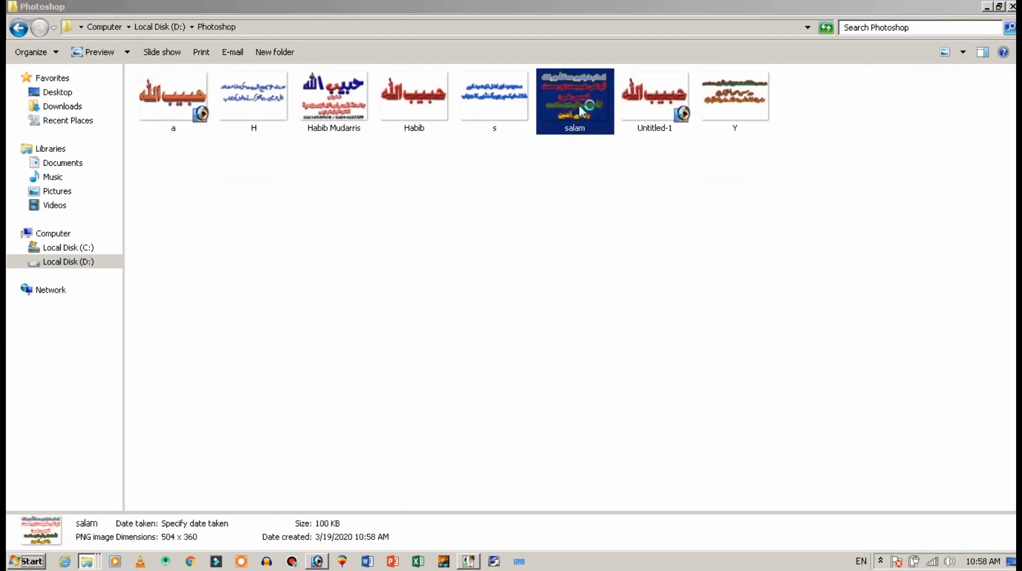